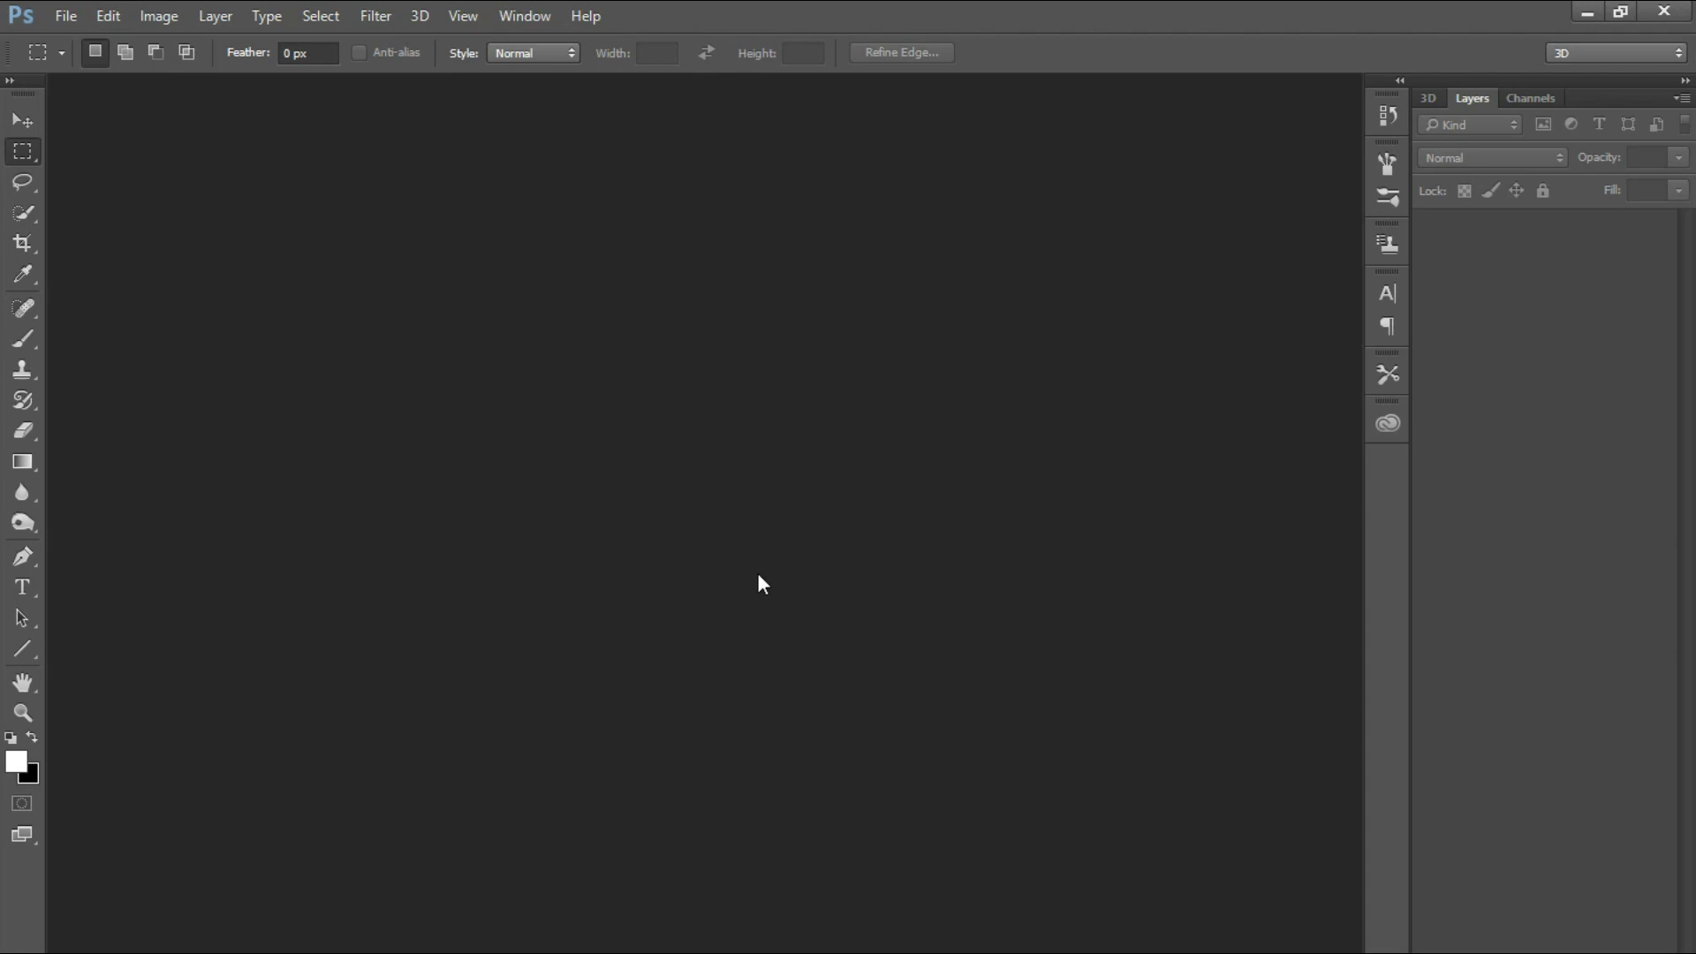
Create a new white document 2000 × 2000 pixels through File > New.
{"action": "left_click", "coordinate": [62, 14]}
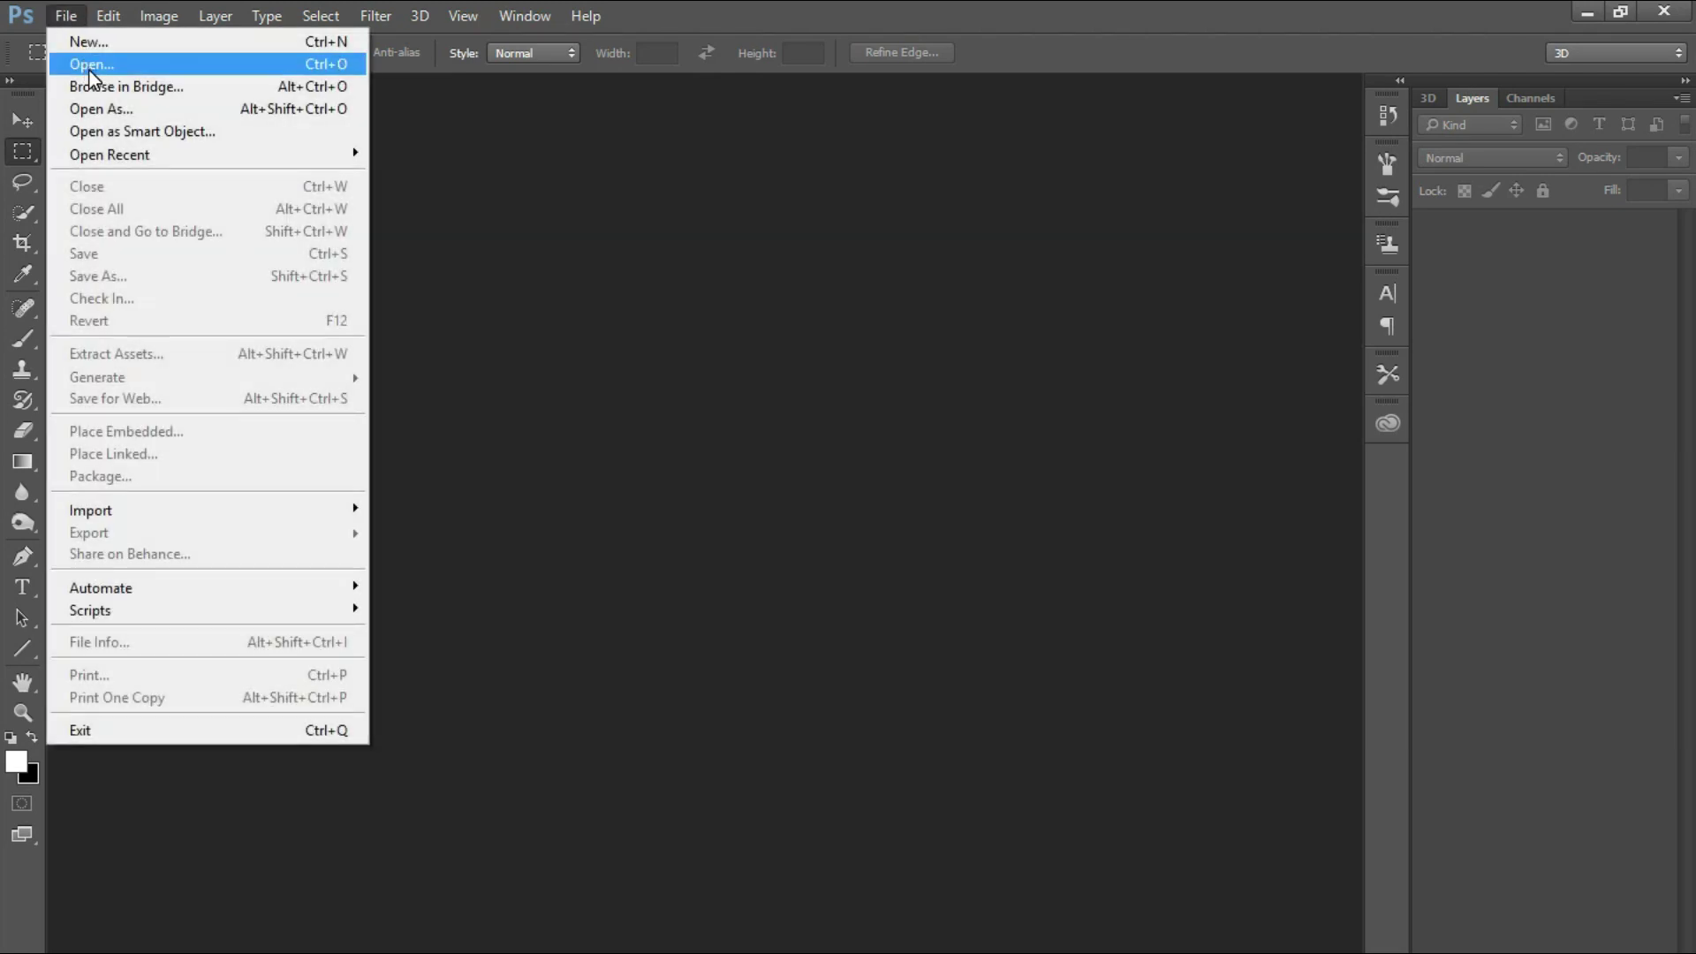
{"action": "left_click", "coordinate": [113, 44]}
{"action": "left_click", "coordinate": [764, 338]}
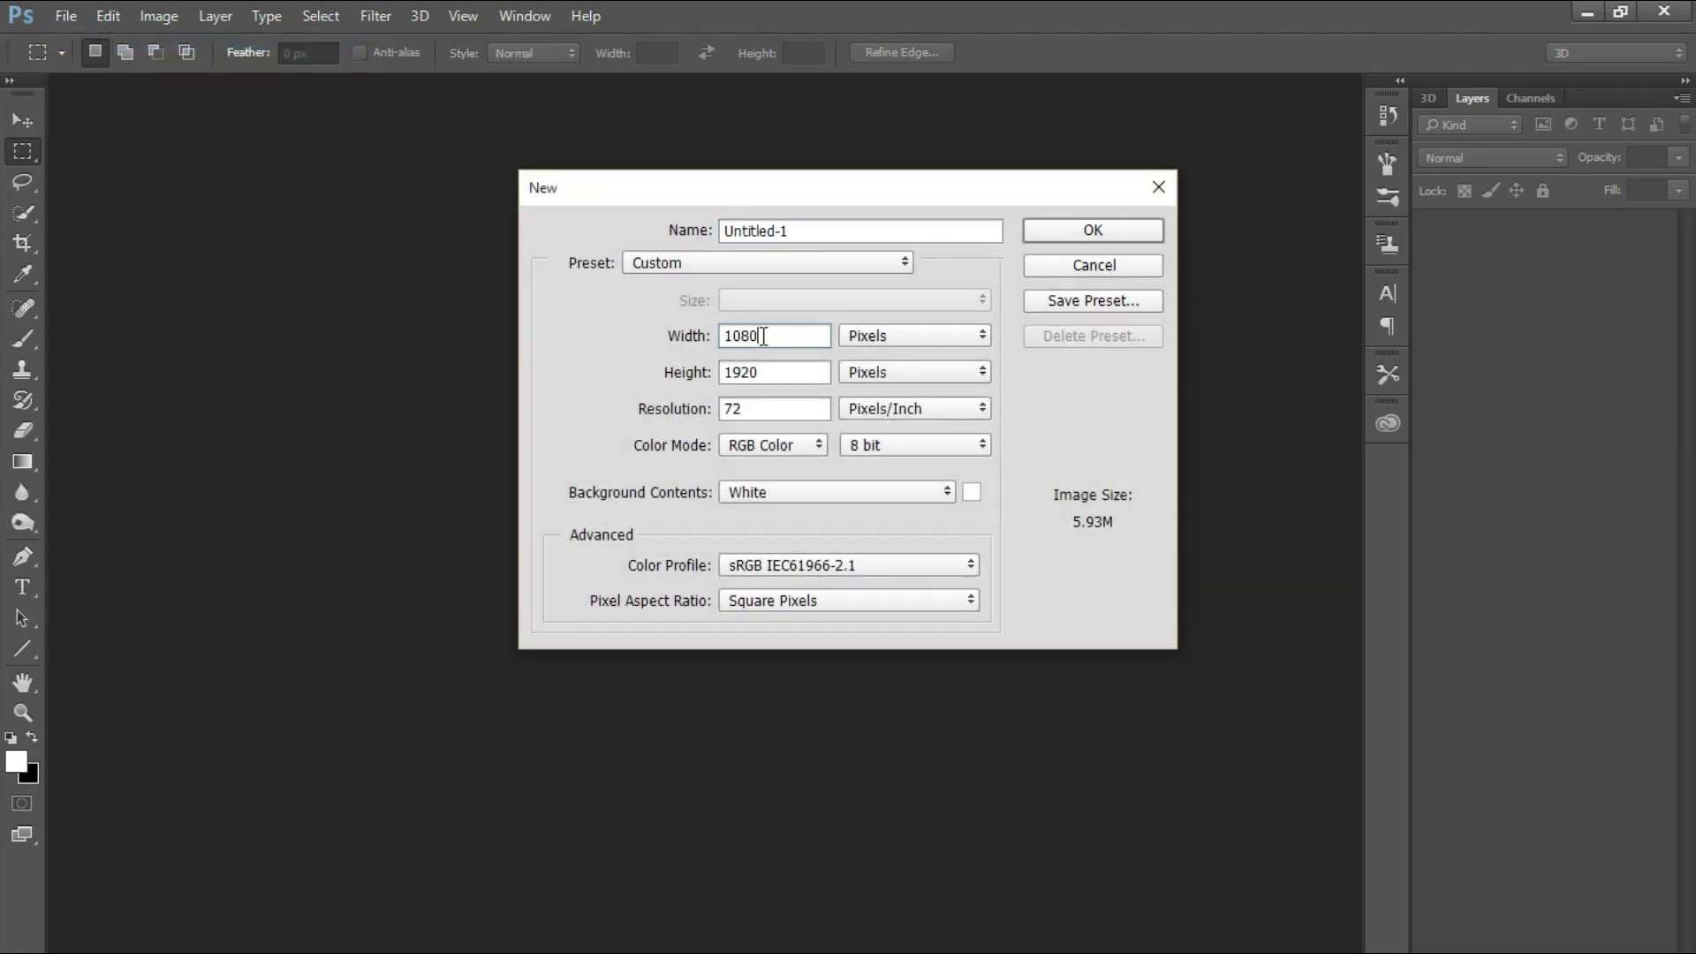
{"action": "type", "text": "2"}
{"action": "type", "text": "2"}
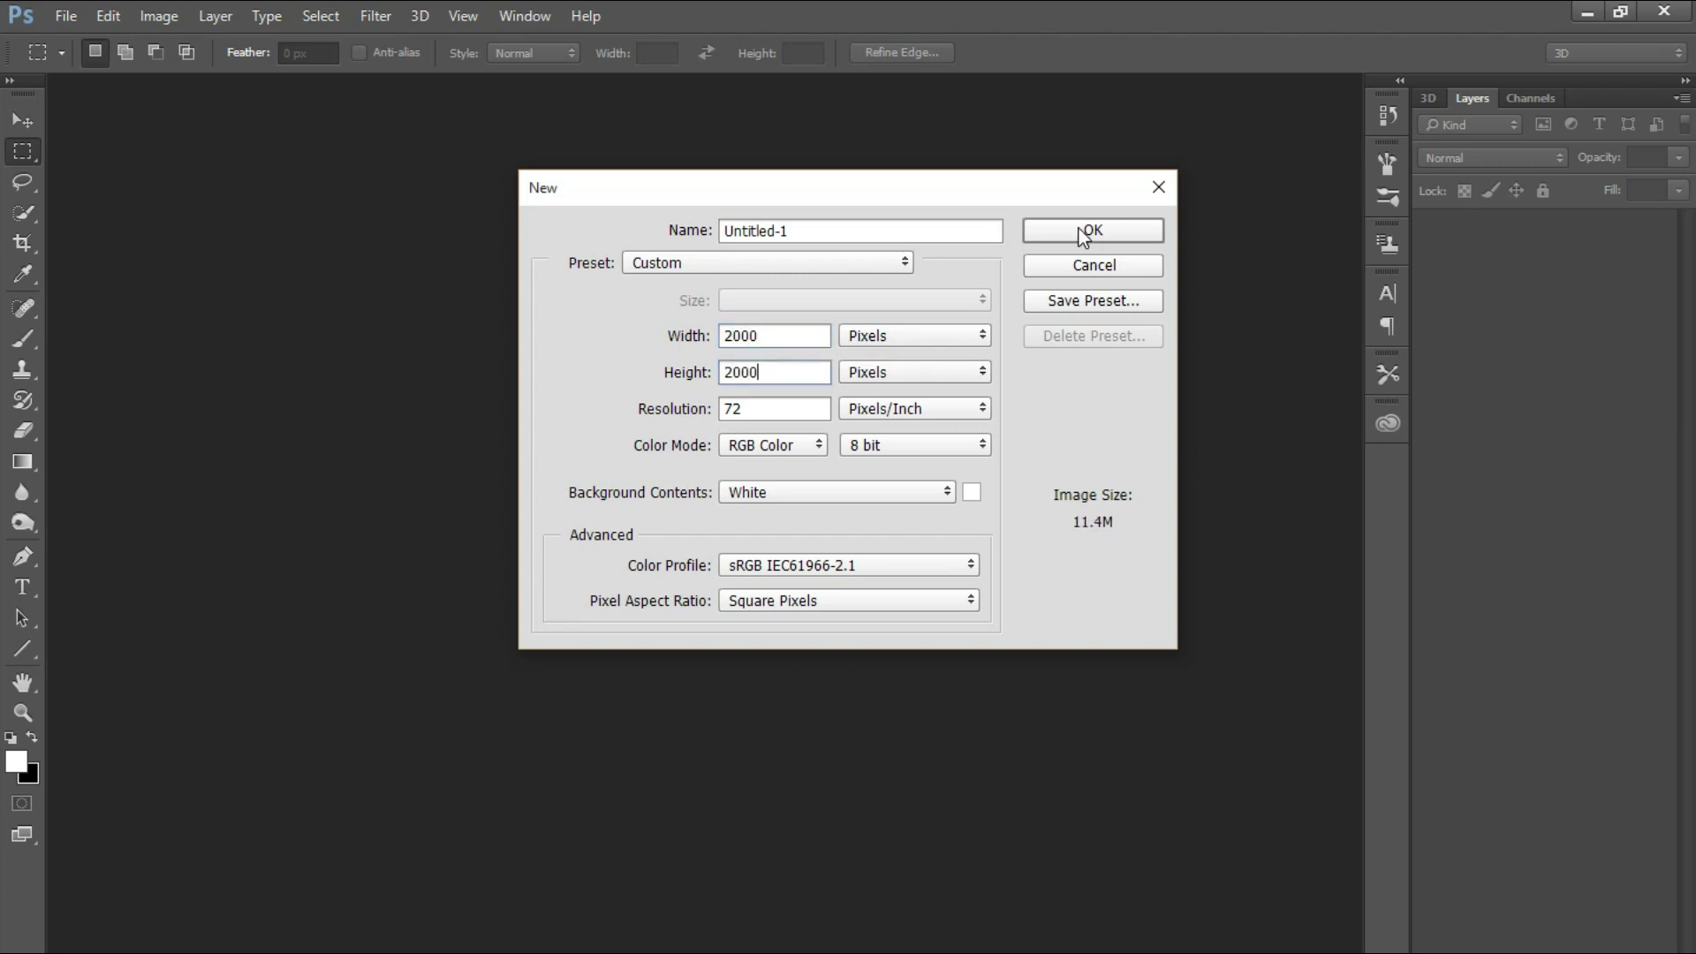
{"action": "left_click", "coordinate": [1083, 235]}
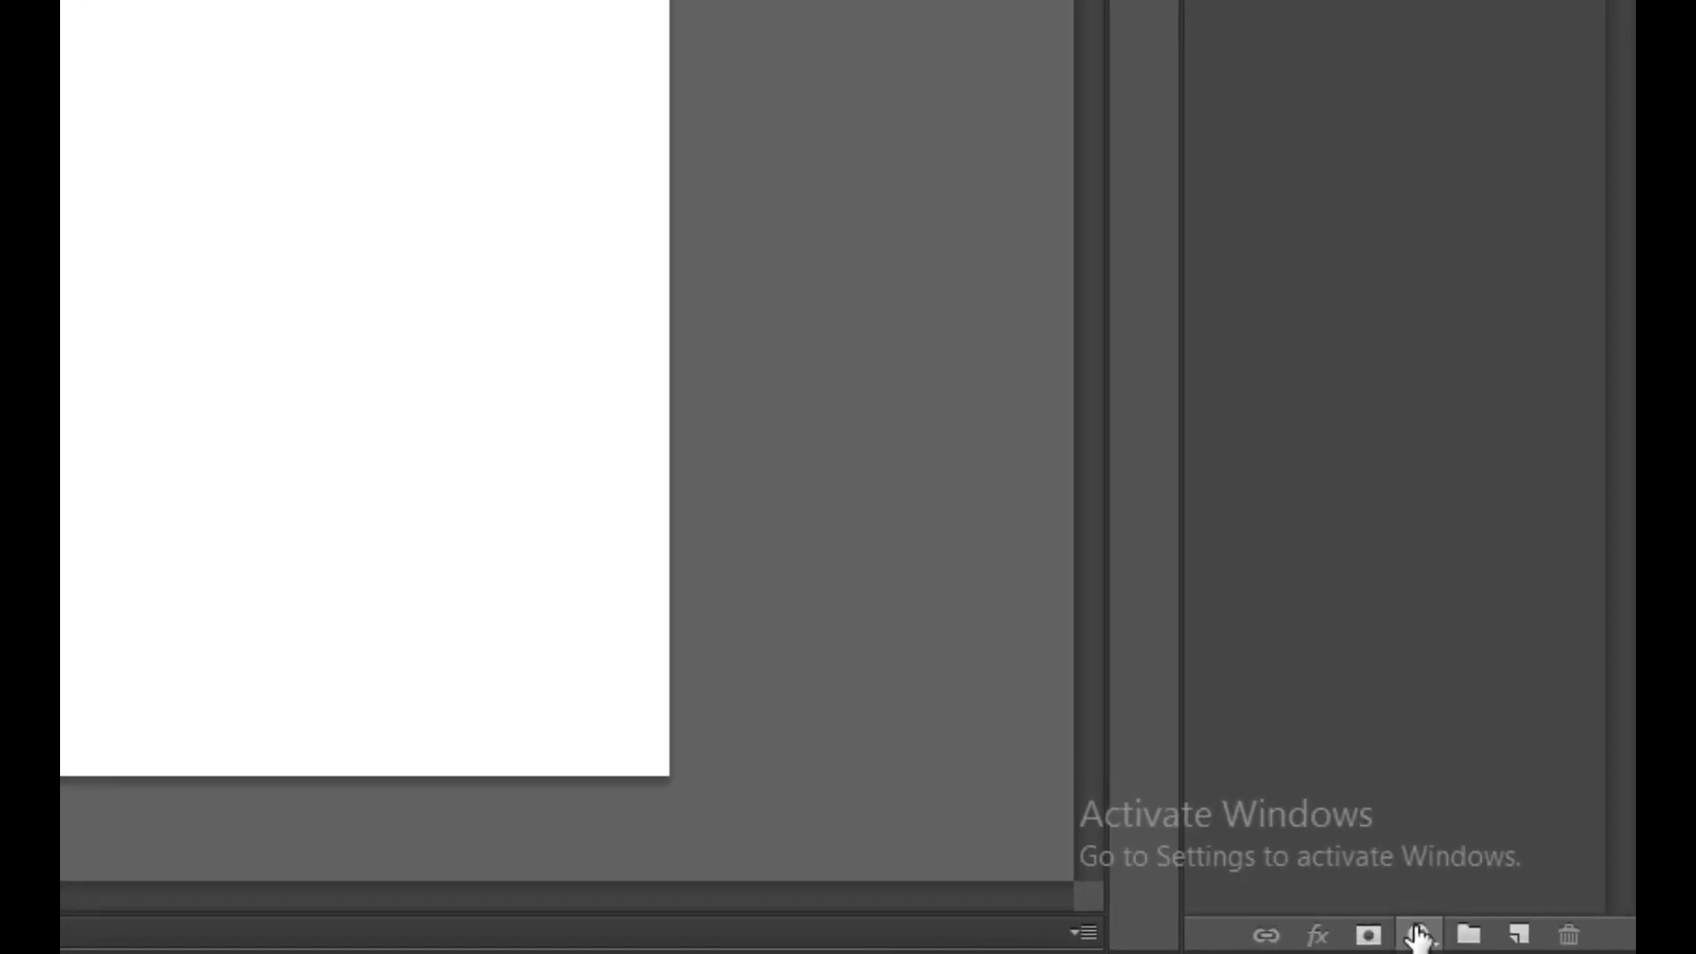
Add a pure black Solid Color fill layer and merge it down into the Background.
{"action": "left_click", "coordinate": [1454, 935]}
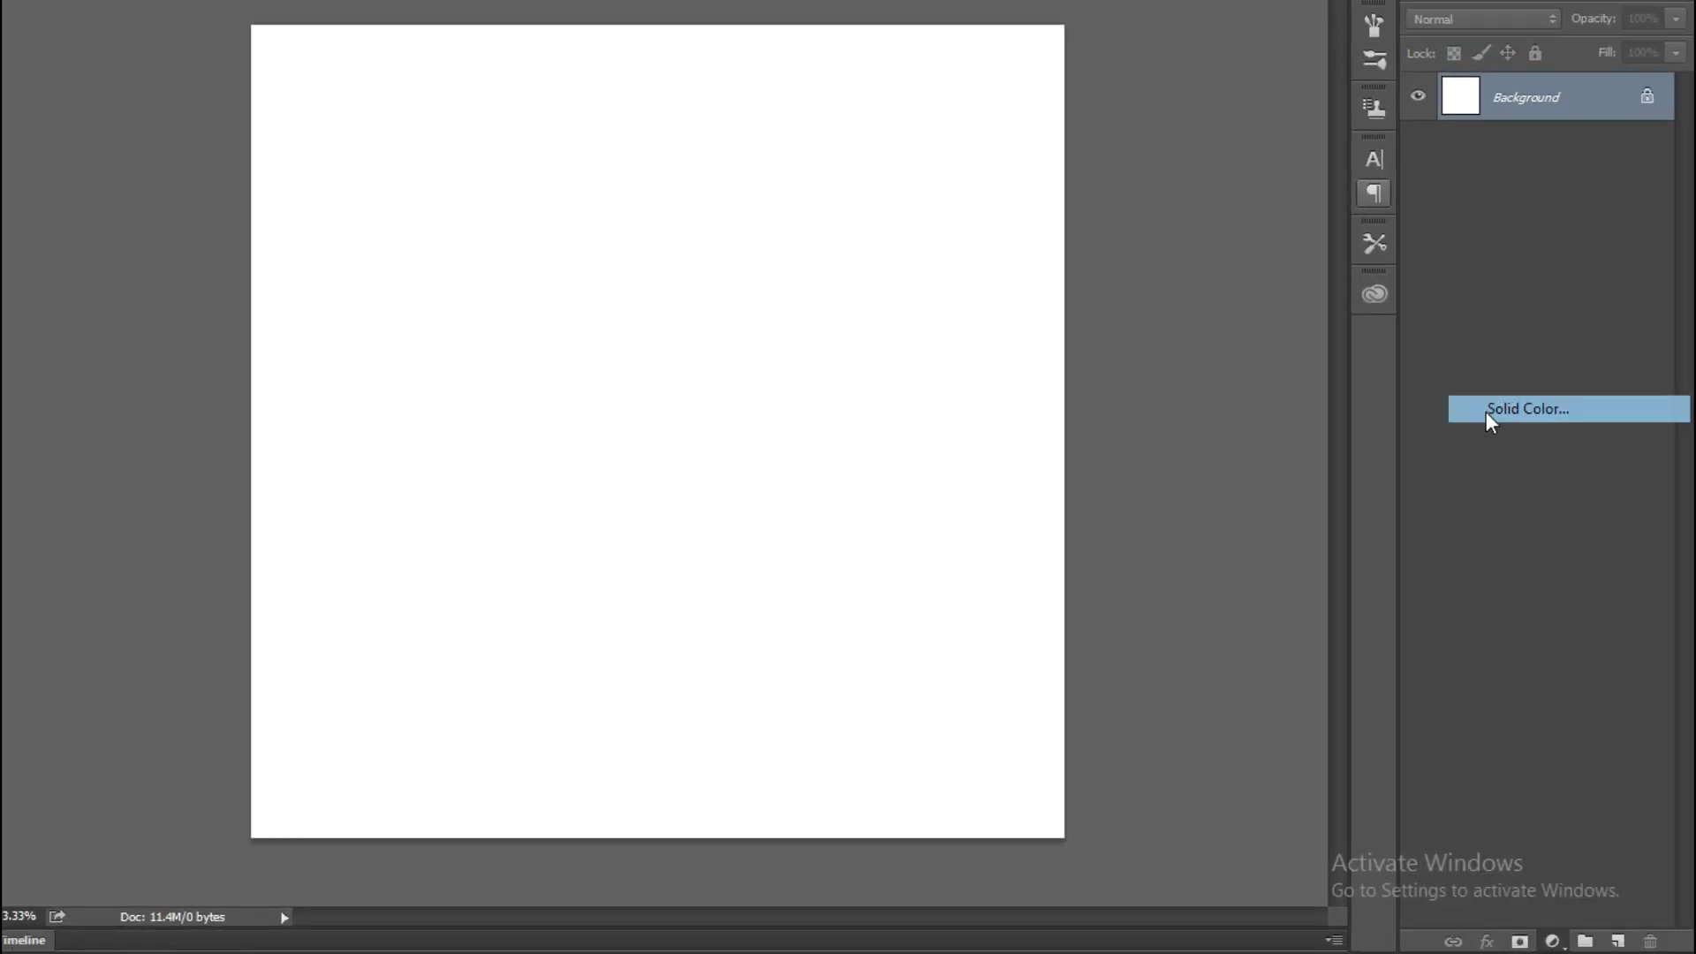
{"action": "left_click", "coordinate": [1511, 375]}
{"action": "left_click", "coordinate": [974, 508]}
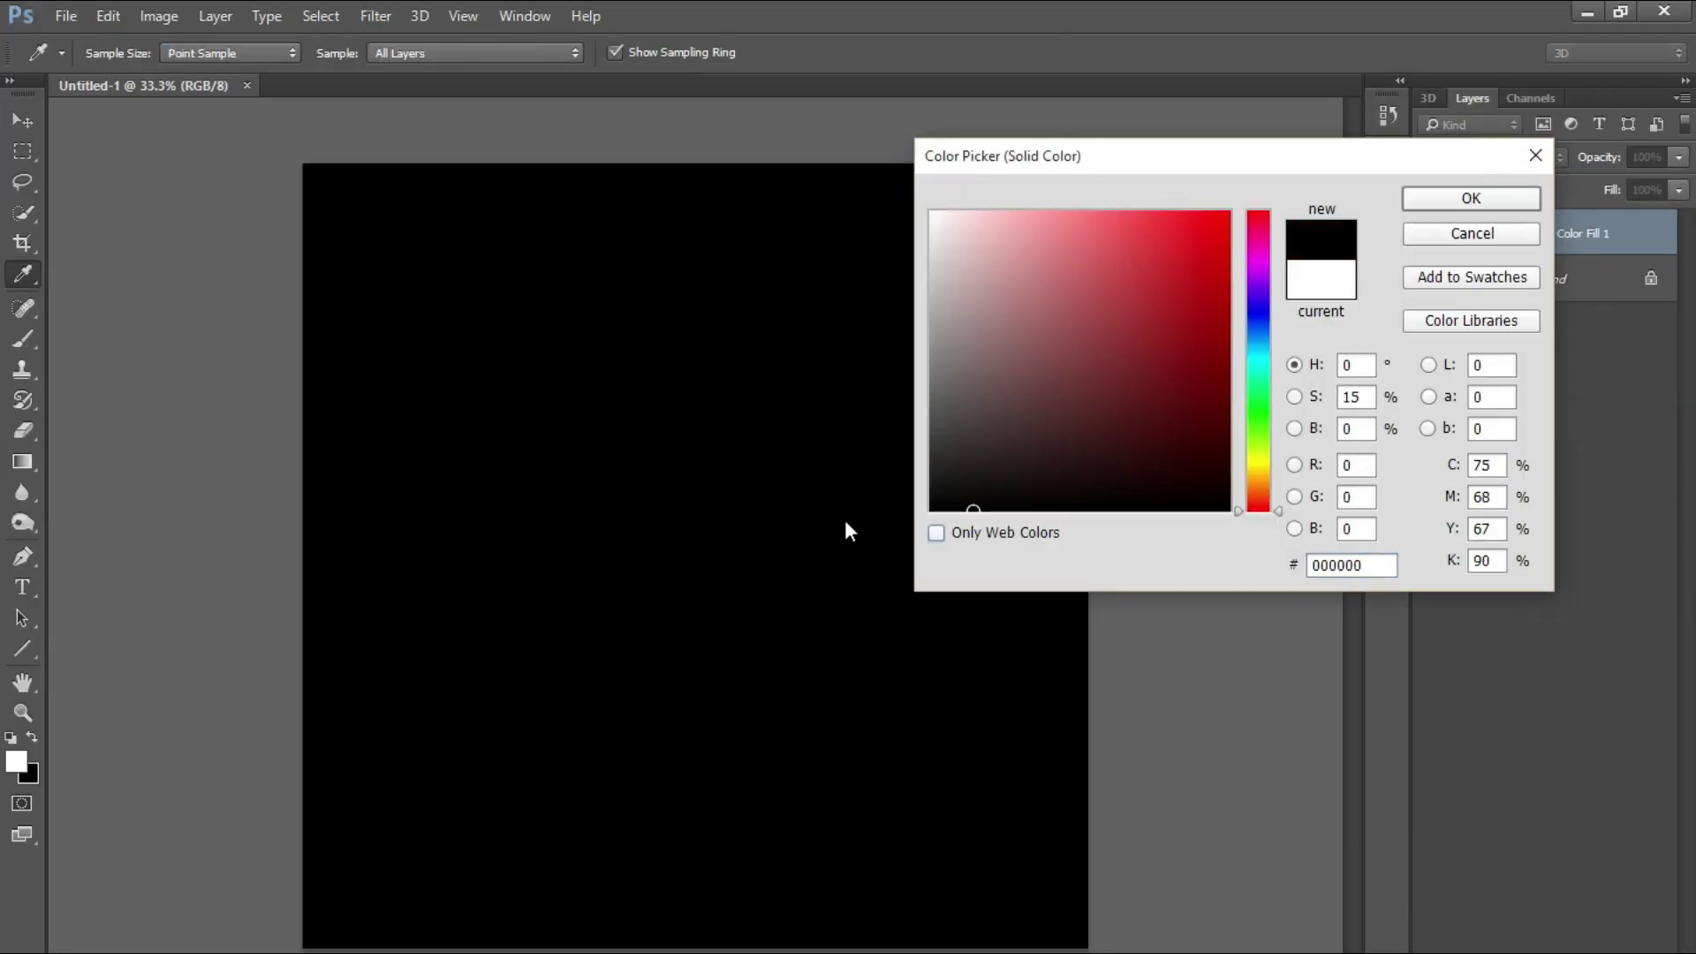
{"action": "mouse_move", "coordinate": [973, 507]}
{"action": "left_mouse_down"}
{"action": "mouse_move", "coordinate": [932, 505]}
{"action": "mouse_move", "coordinate": [927, 527]}
{"action": "left_mouse_up"}
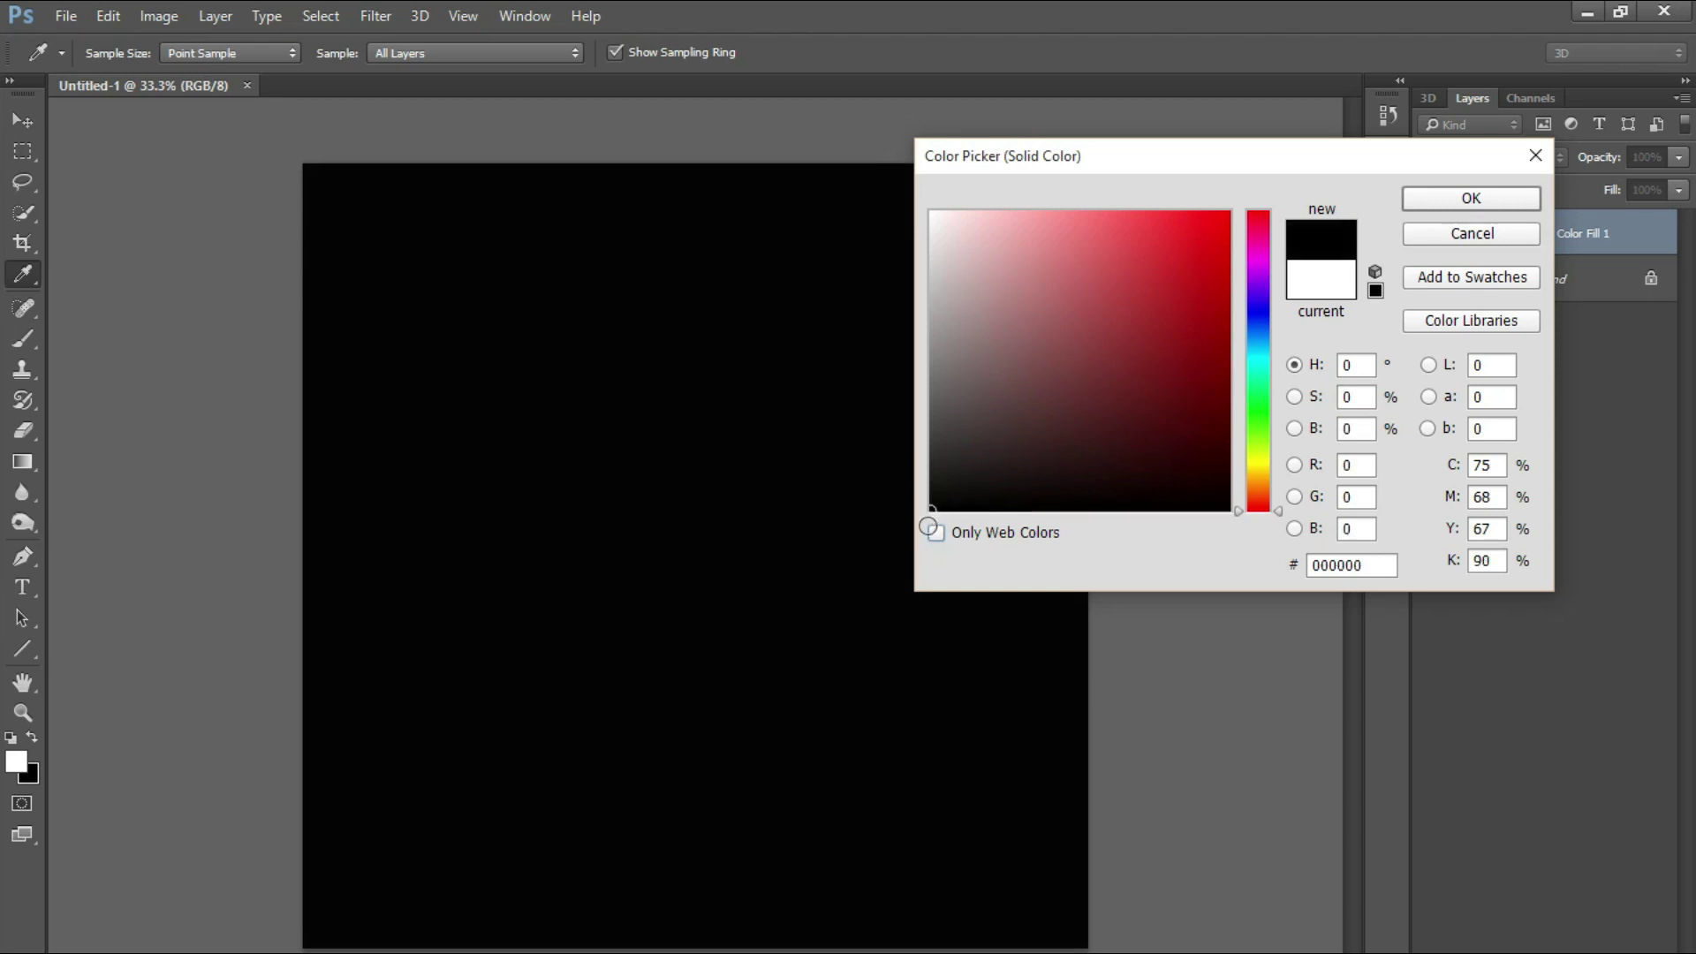
{"action": "left_click", "coordinate": [1441, 198]}
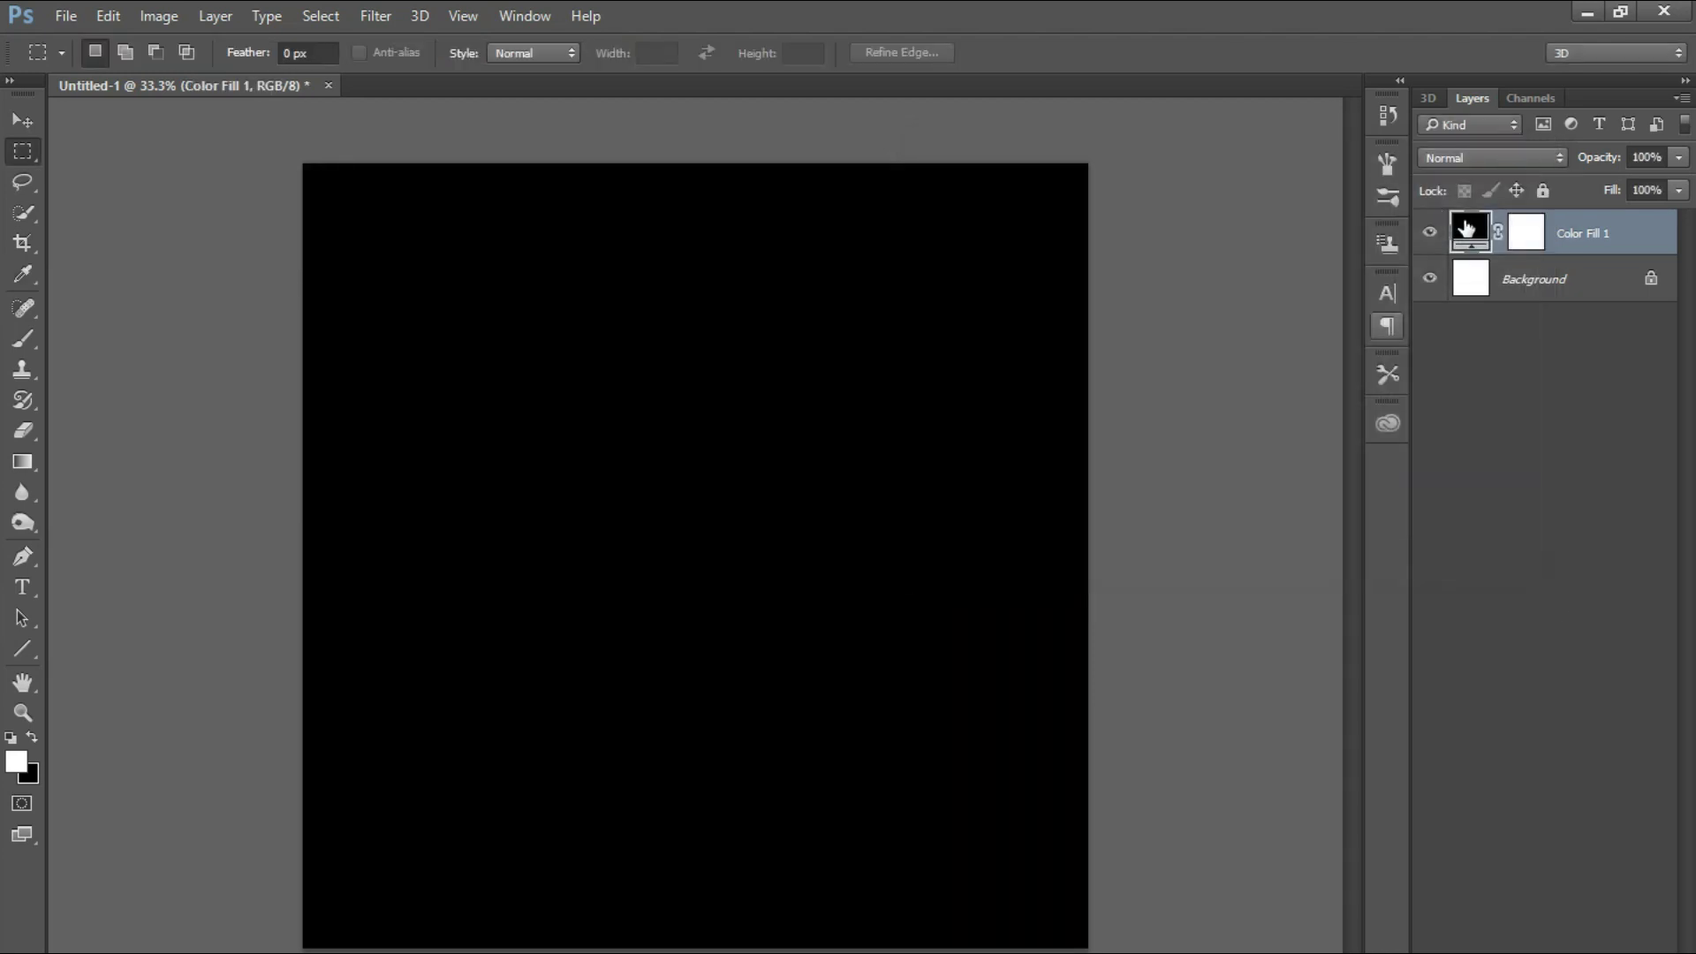
{"action": "right_click", "coordinate": [1614, 233]}
{"action": "left_click", "coordinate": [1335, 757]}
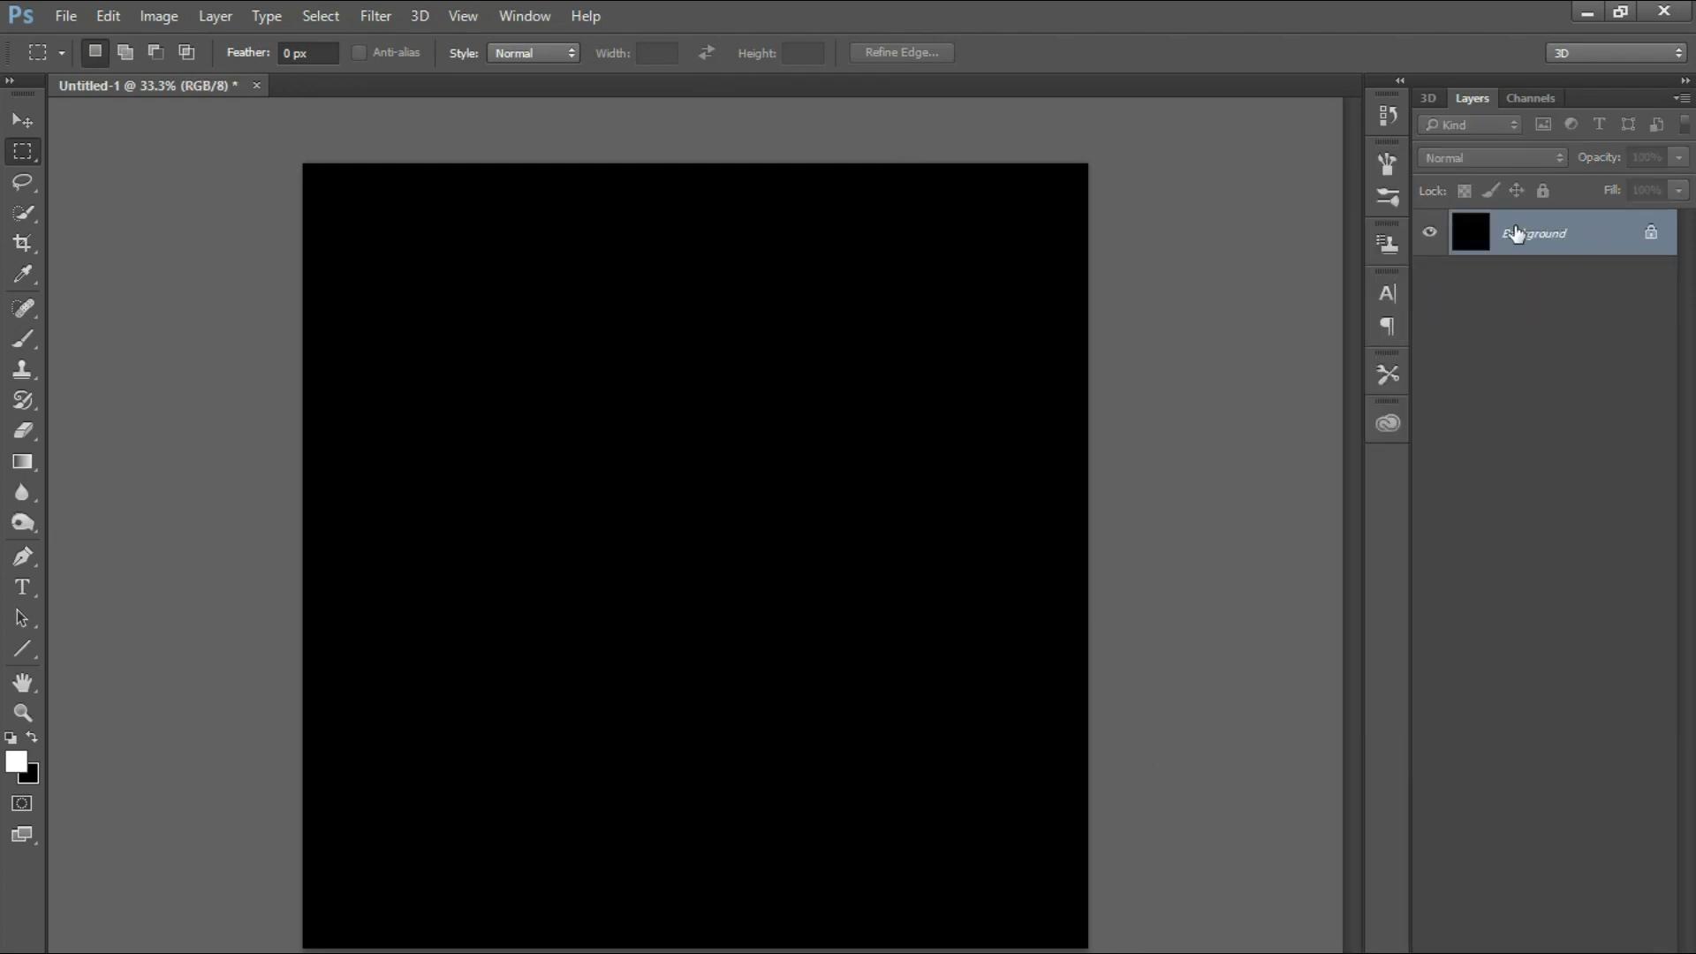
Draw a rectangle covering the whole canvas with no fill.
{"action": "left_click", "coordinate": [25, 645]}
{"action": "right_click", "coordinate": [24, 646]}
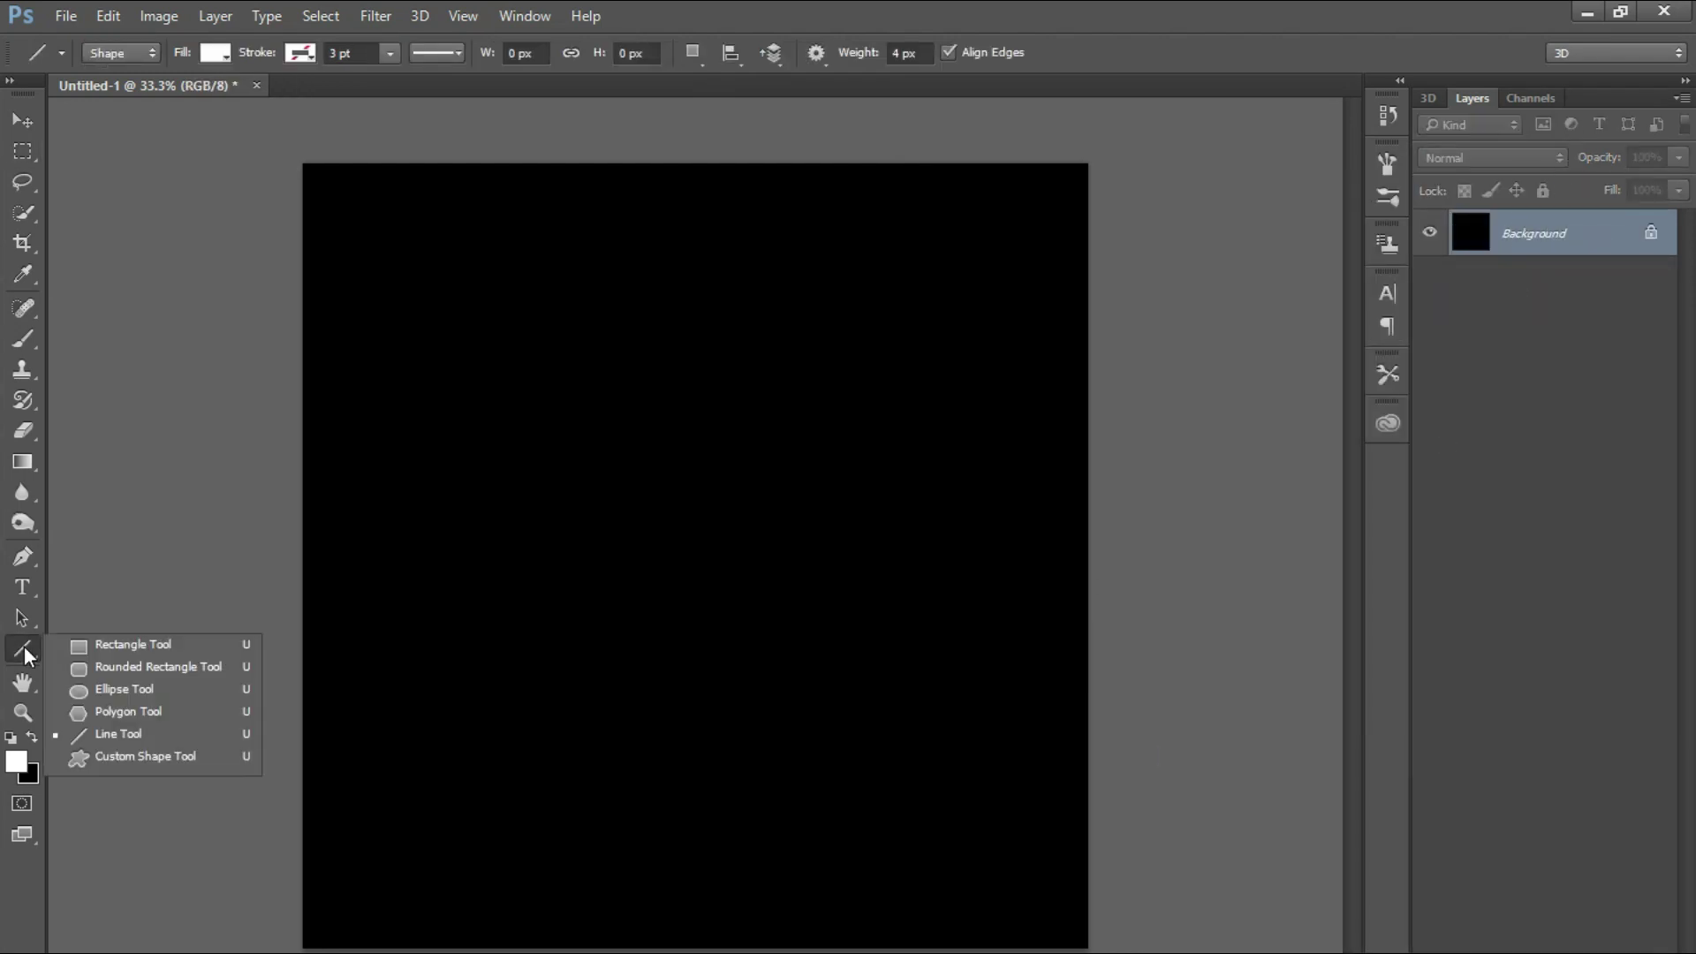
{"action": "left_click", "coordinate": [102, 646]}
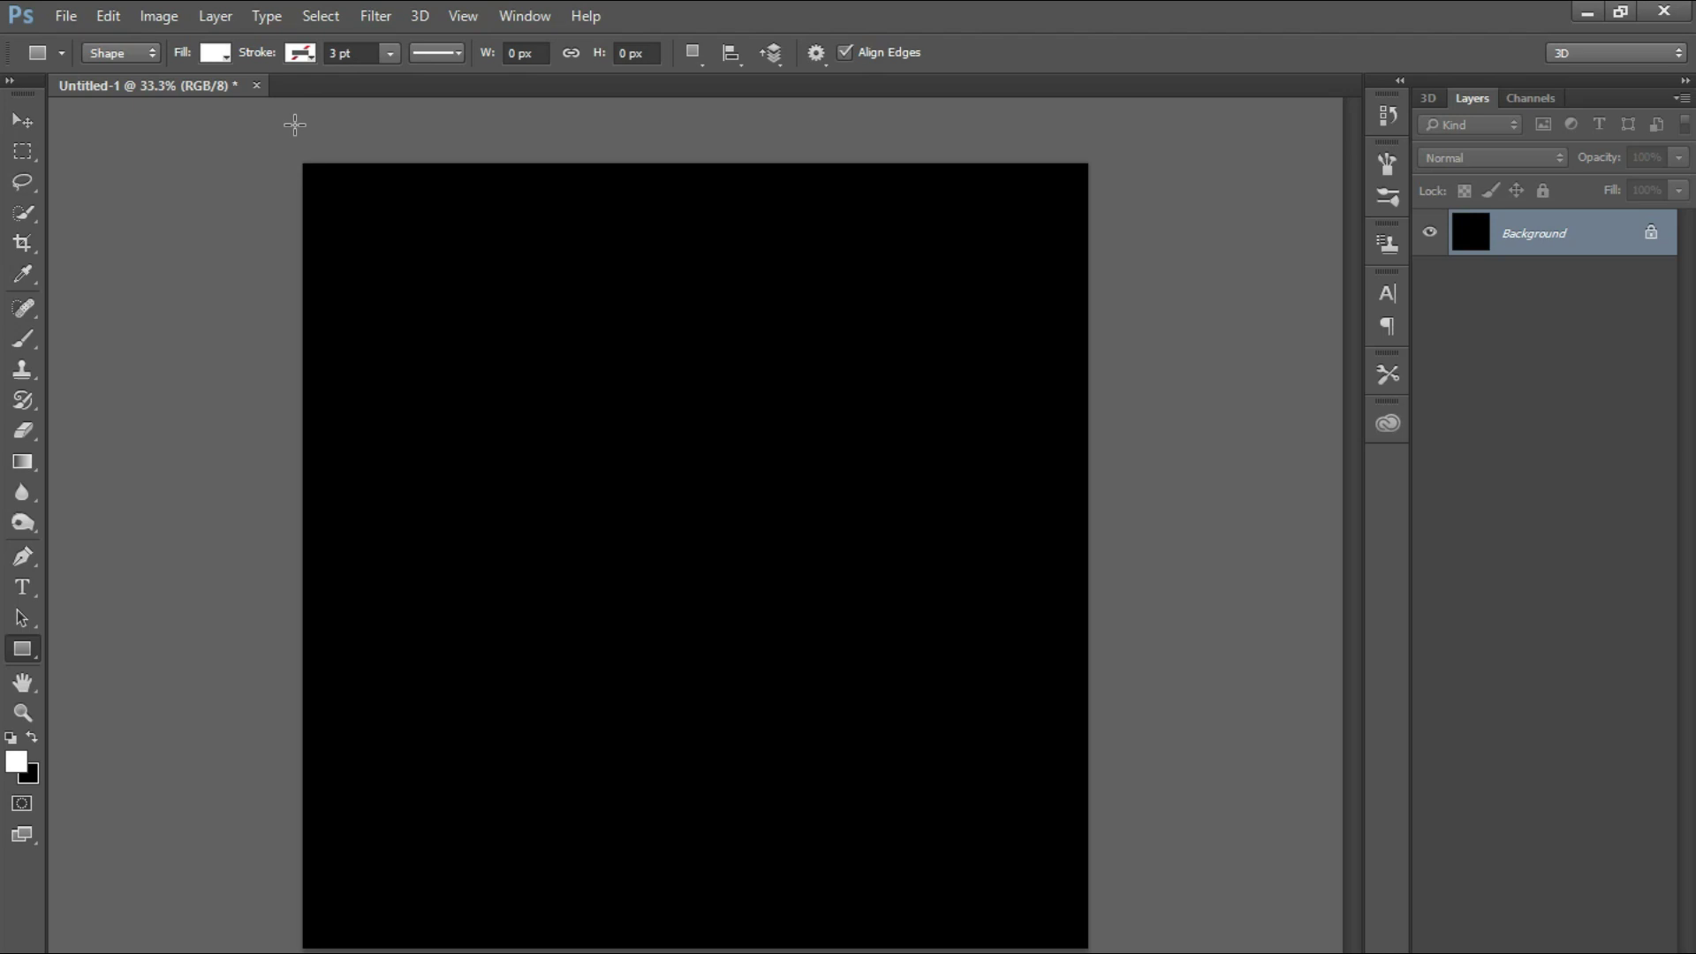
{"action": "left_click_drag", "start_coordinate": [300, 159], "coordinate": [1091, 946]}
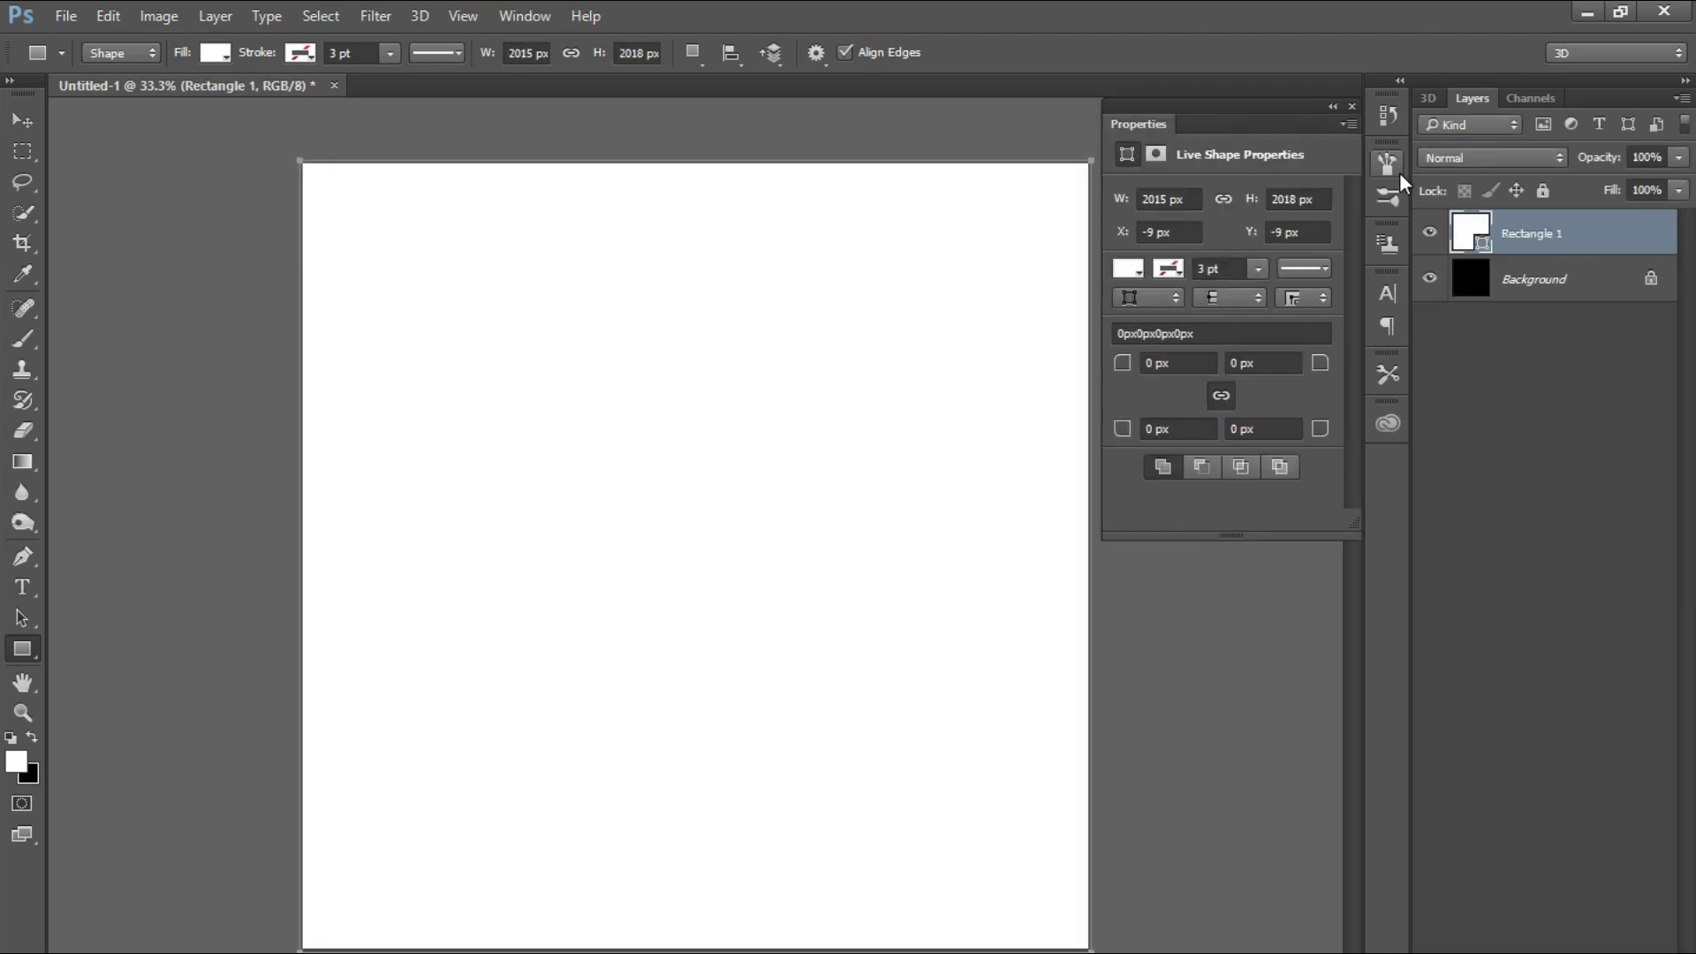
{"action": "left_click", "coordinate": [1124, 269]}
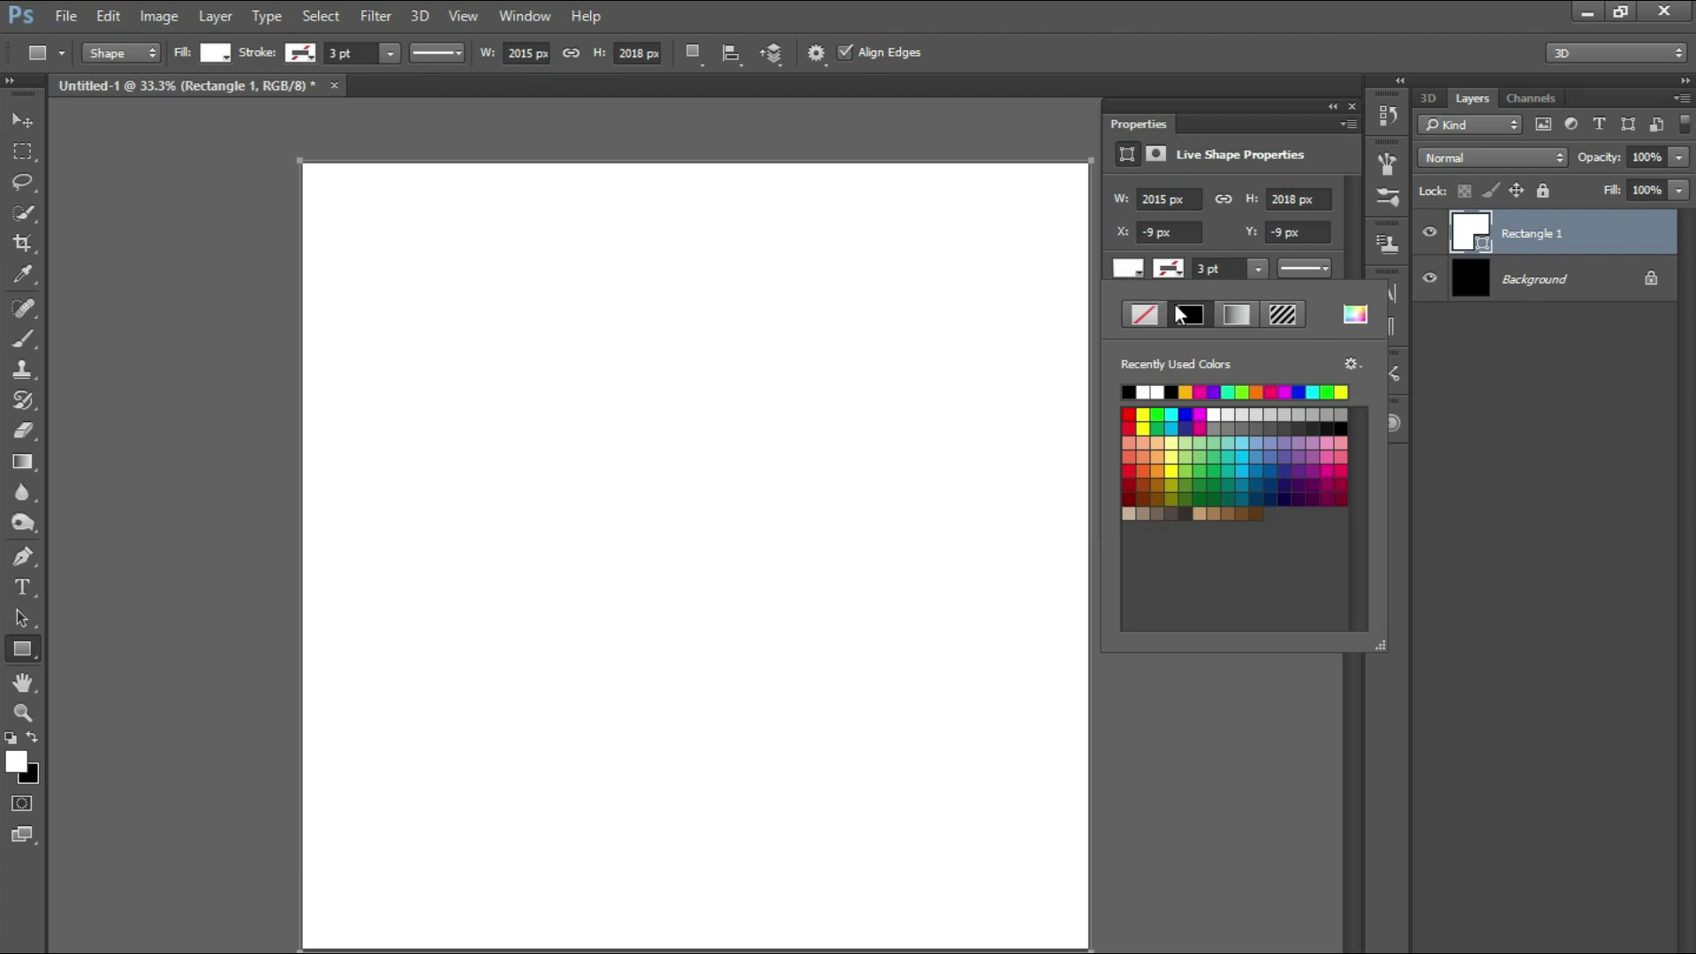
{"action": "left_click", "coordinate": [1145, 313]}
Give the rectangle a thicker white outline stroke.
{"action": "left_click", "coordinate": [1157, 274]}
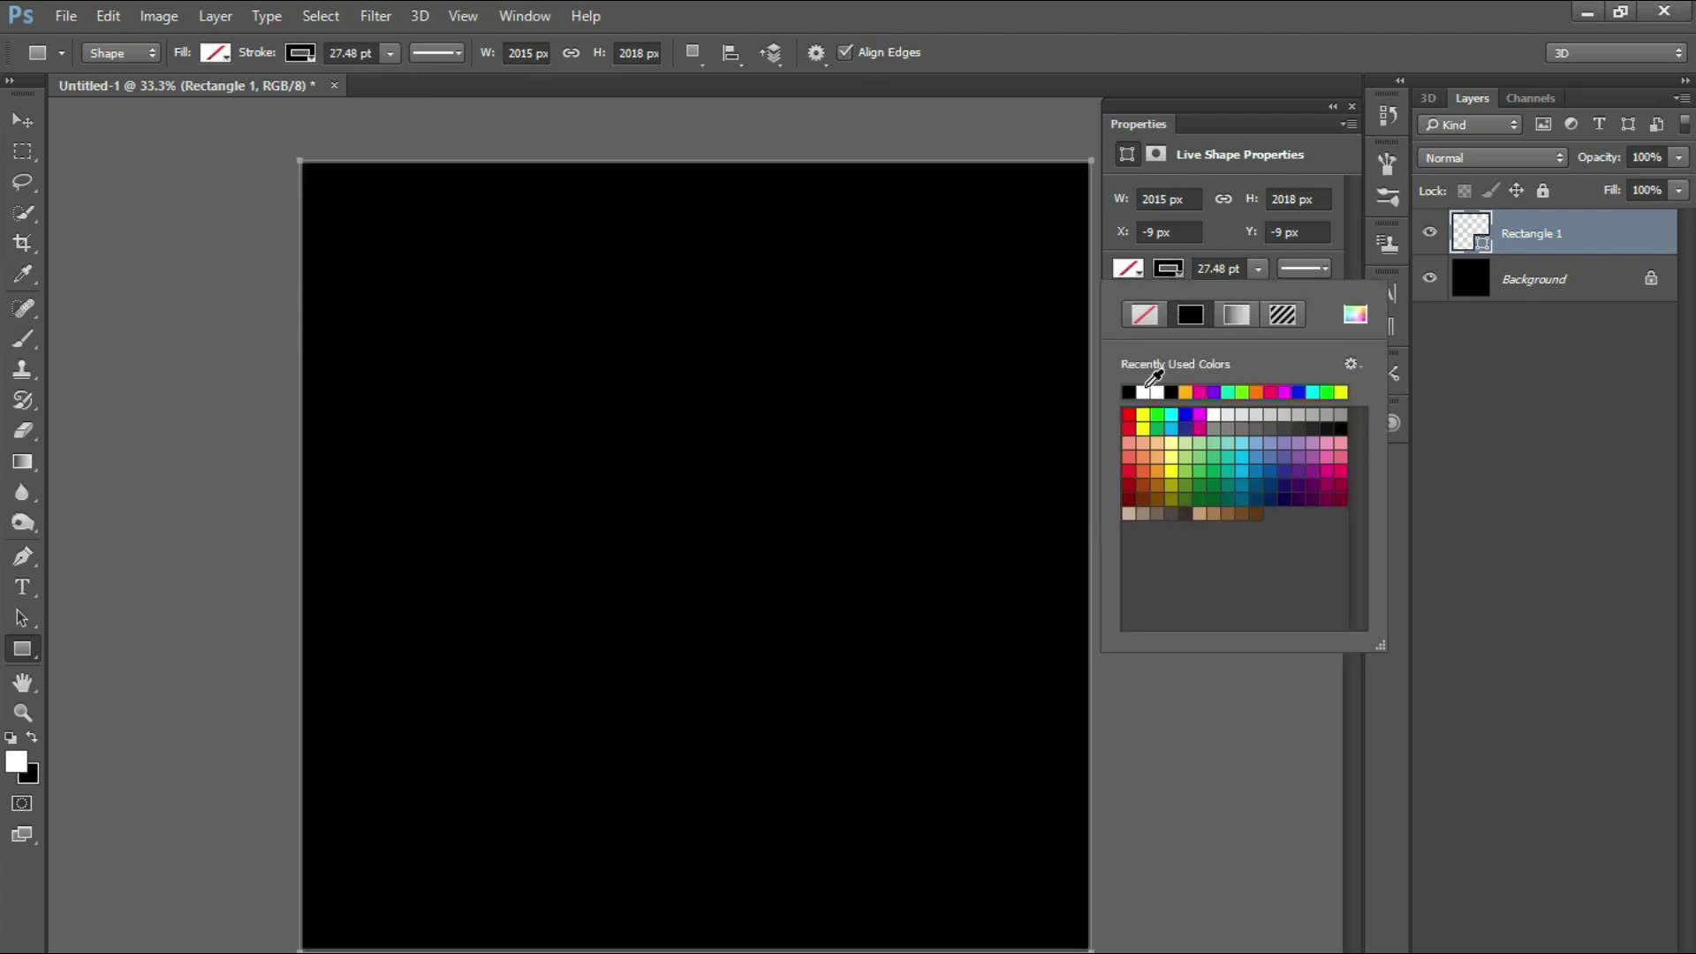
{"action": "left_click", "coordinate": [1150, 390]}
{"action": "left_click", "coordinate": [1171, 270]}
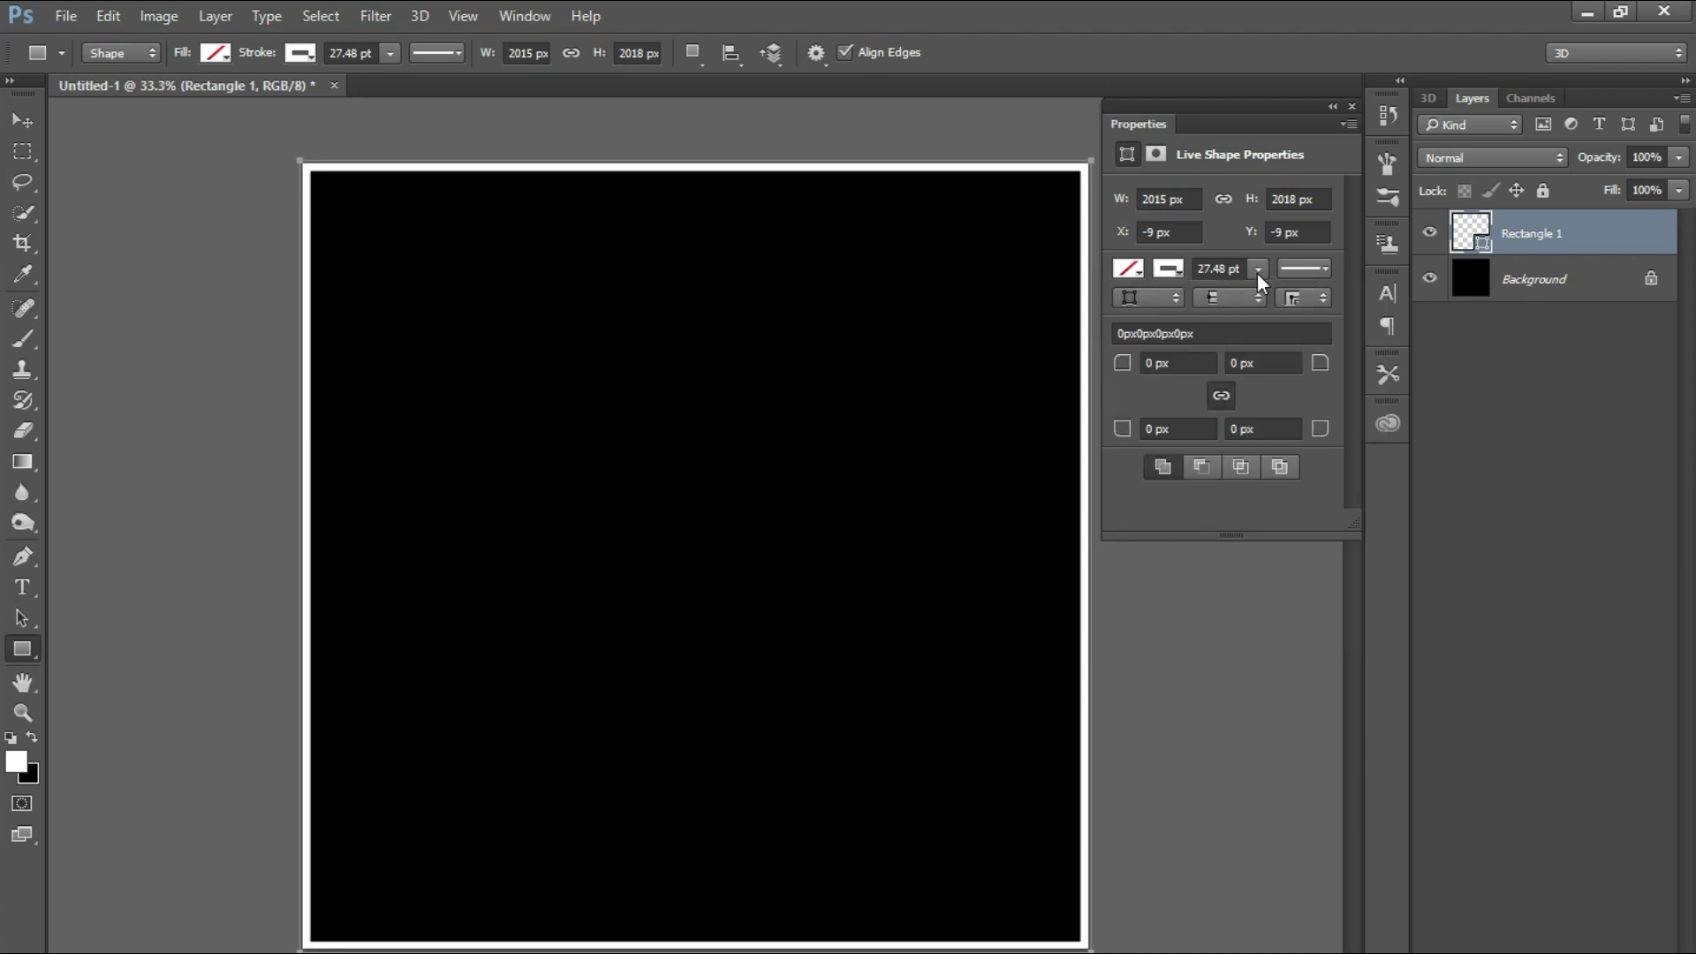
{"action": "left_click_drag", "start_coordinate": [1258, 298], "coordinate": [1268, 302]}
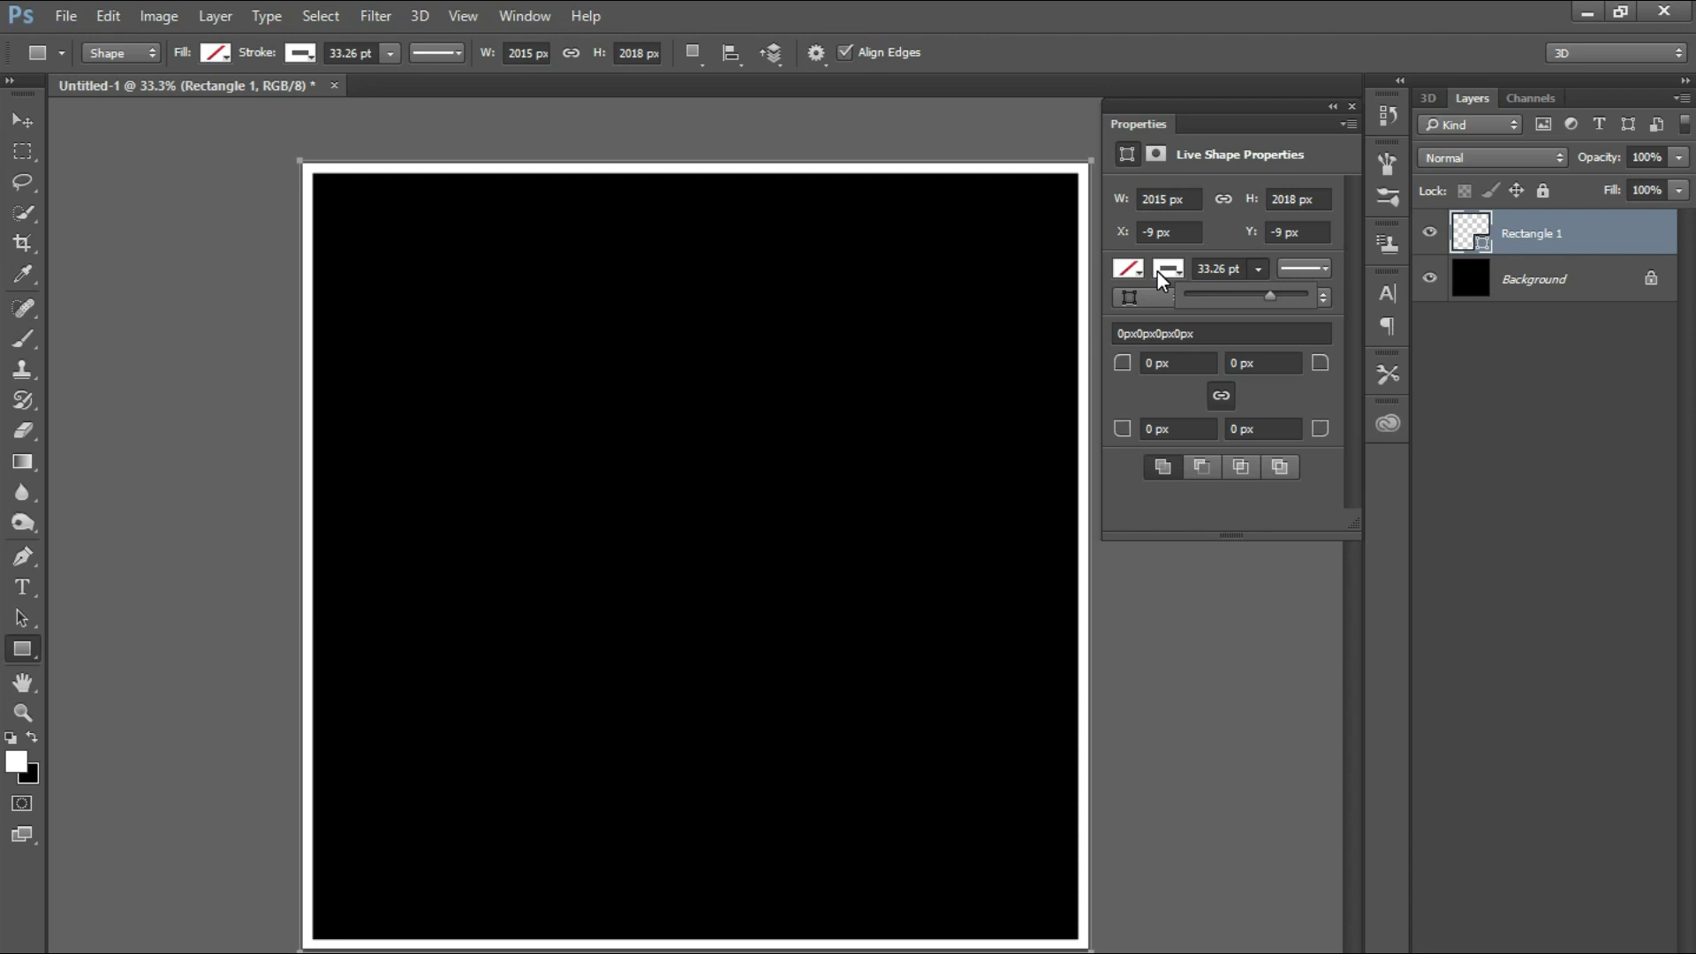
Change the stroke to a gold gradient preset and enlarge its scale.
{"action": "left_click", "coordinate": [1164, 270]}
{"action": "left_click", "coordinate": [1233, 313]}
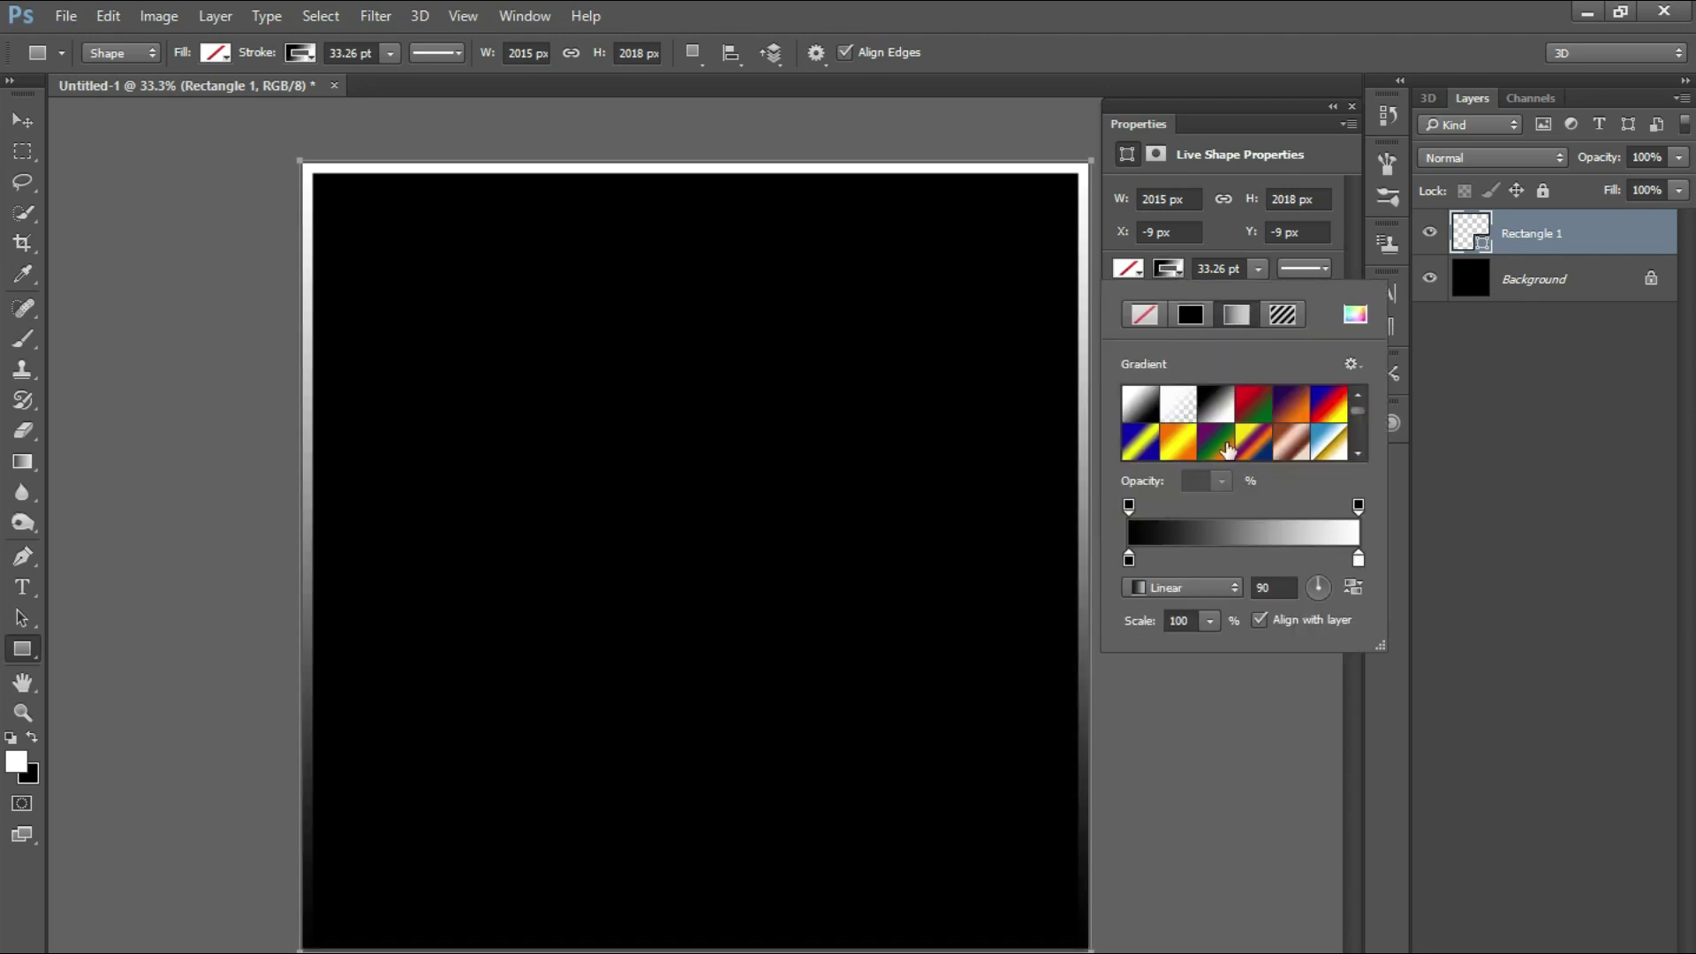
{"action": "left_click", "coordinate": [1227, 531]}
{"action": "scroll", "coordinate": [1286, 470], "scroll_direction": "down", "scroll_amount": 6}
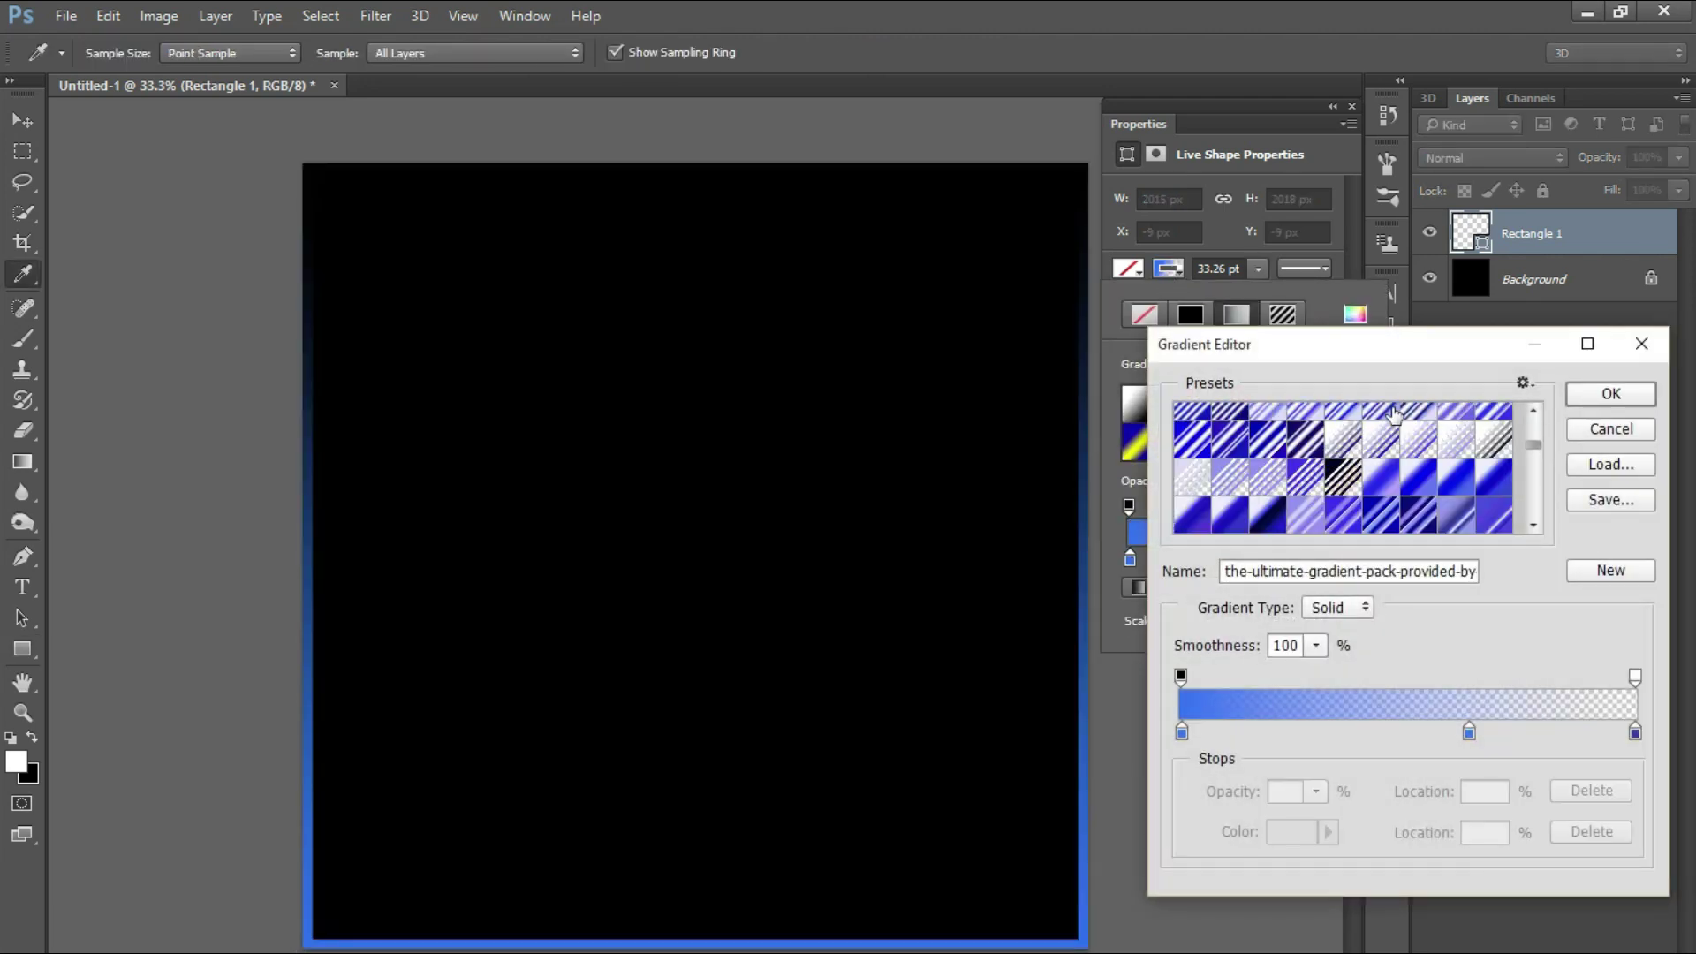
{"action": "left_click", "coordinate": [1269, 523]}
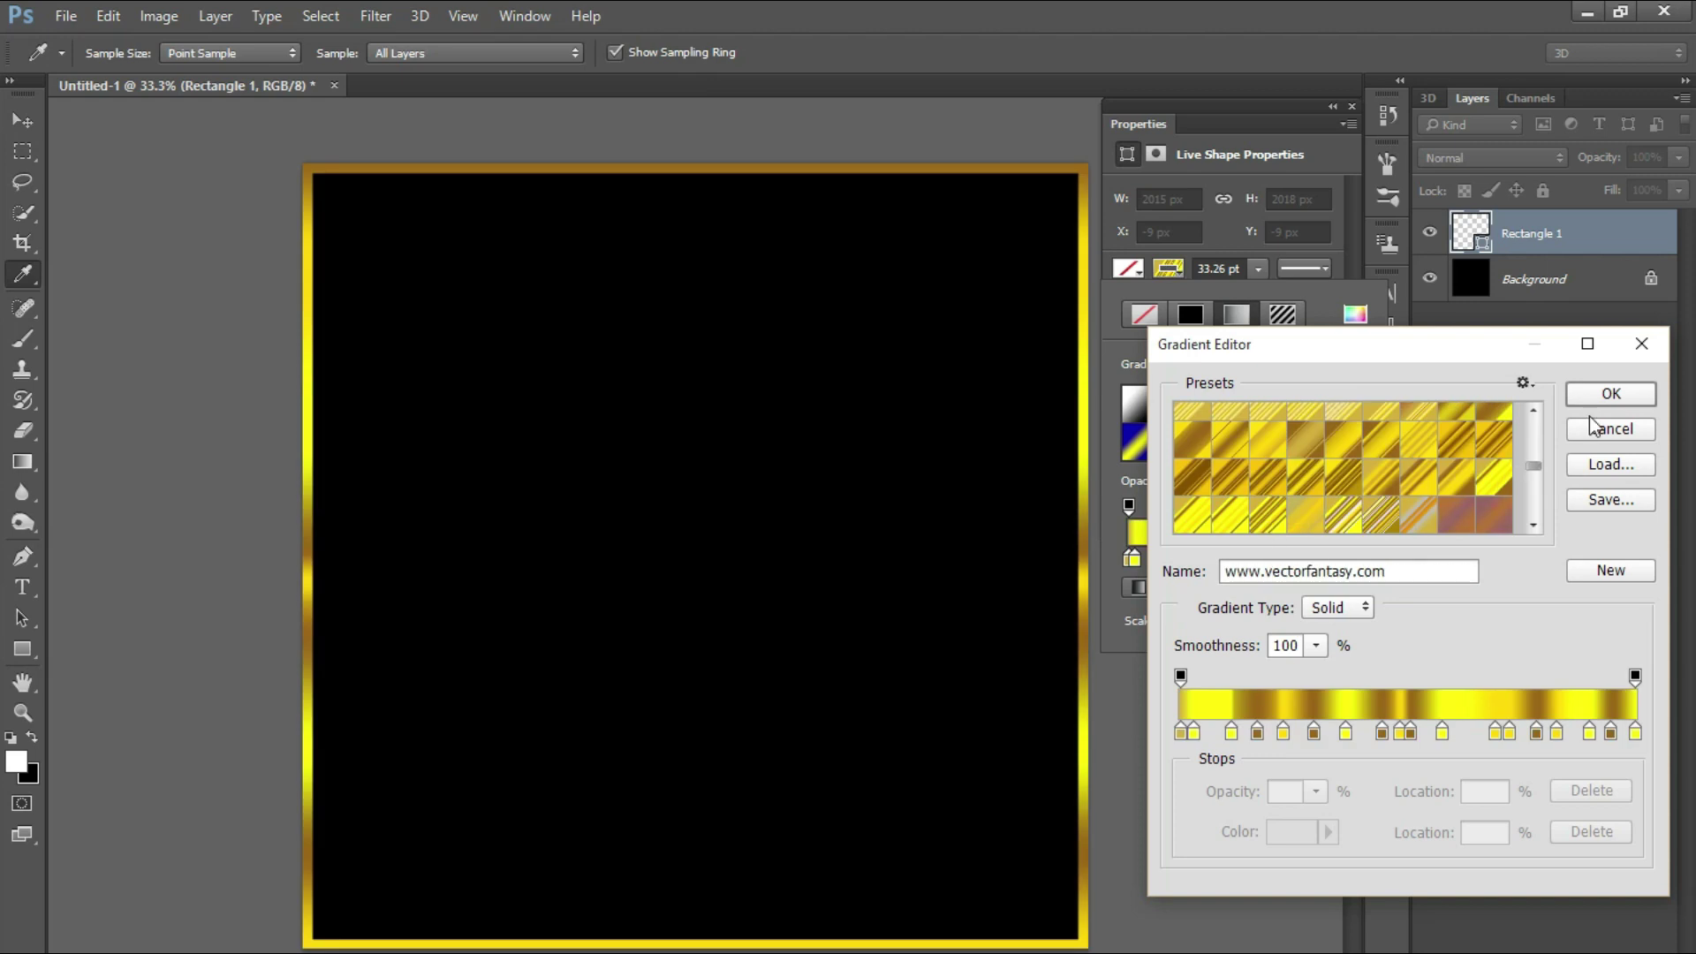
{"action": "left_click", "coordinate": [1611, 396]}
{"action": "left_click_drag", "start_coordinate": [1217, 652], "coordinate": [1201, 653]}
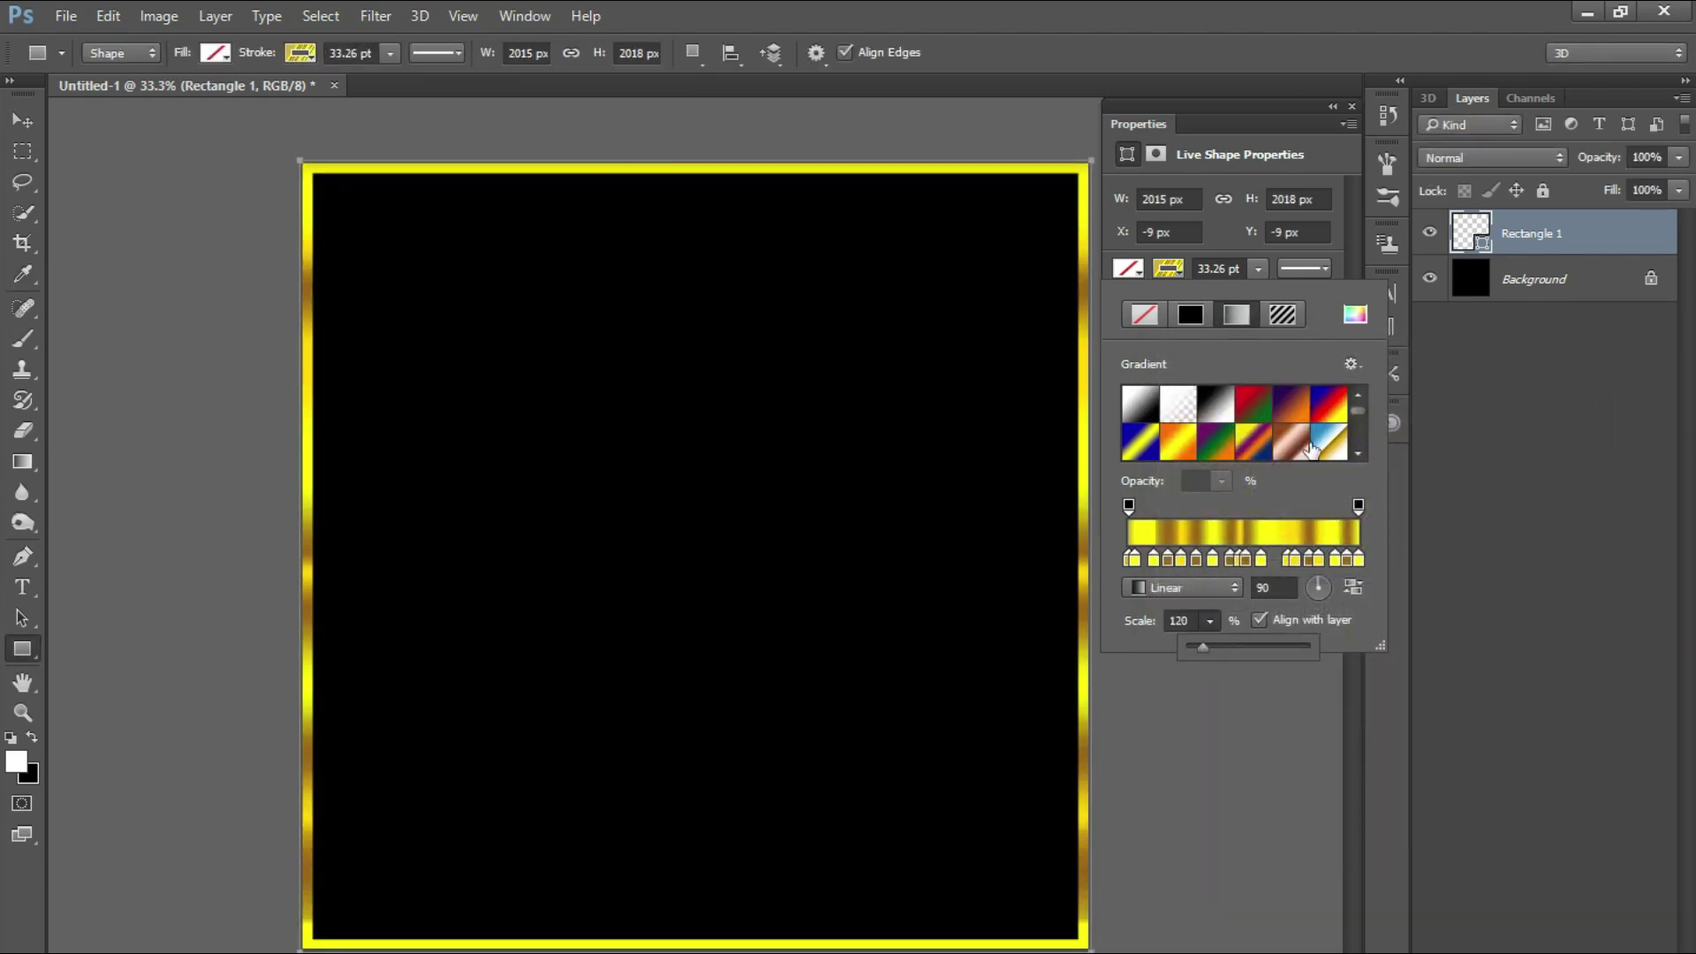
Open the Eid Mubarak calligraphy image file.
{"action": "left_click", "coordinate": [795, 530]}
{"action": "left_click", "coordinate": [66, 16]}
{"action": "left_click", "coordinate": [107, 59]}
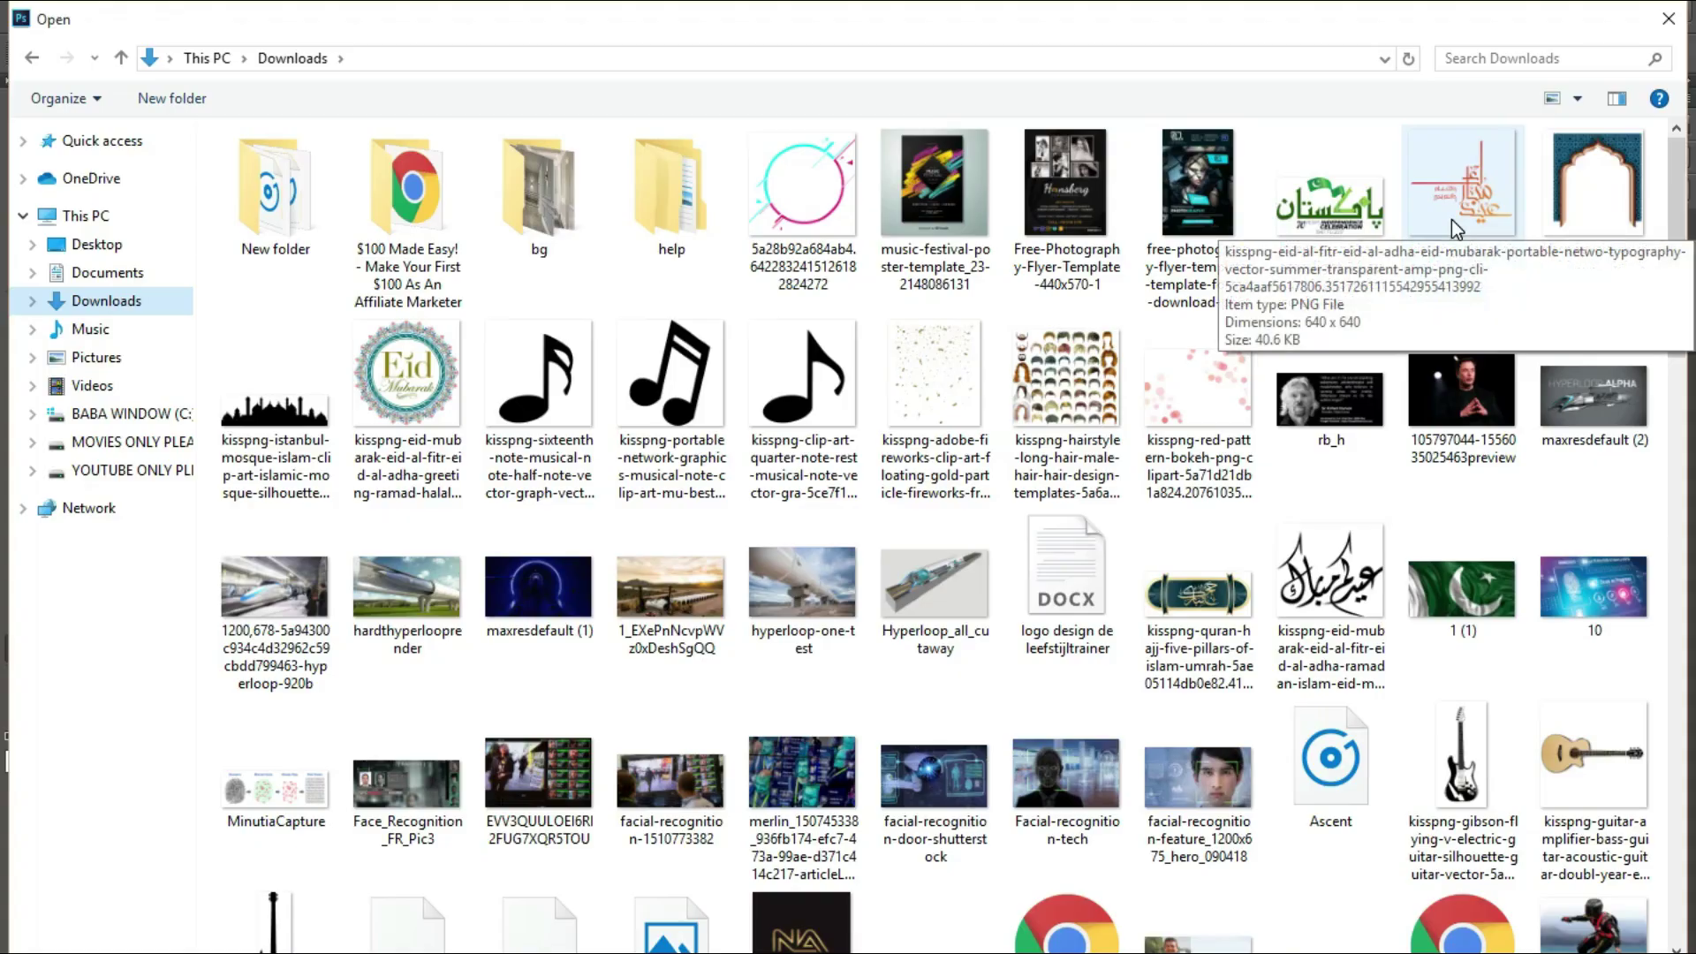
{"action": "double_click", "coordinate": [1450, 219]}
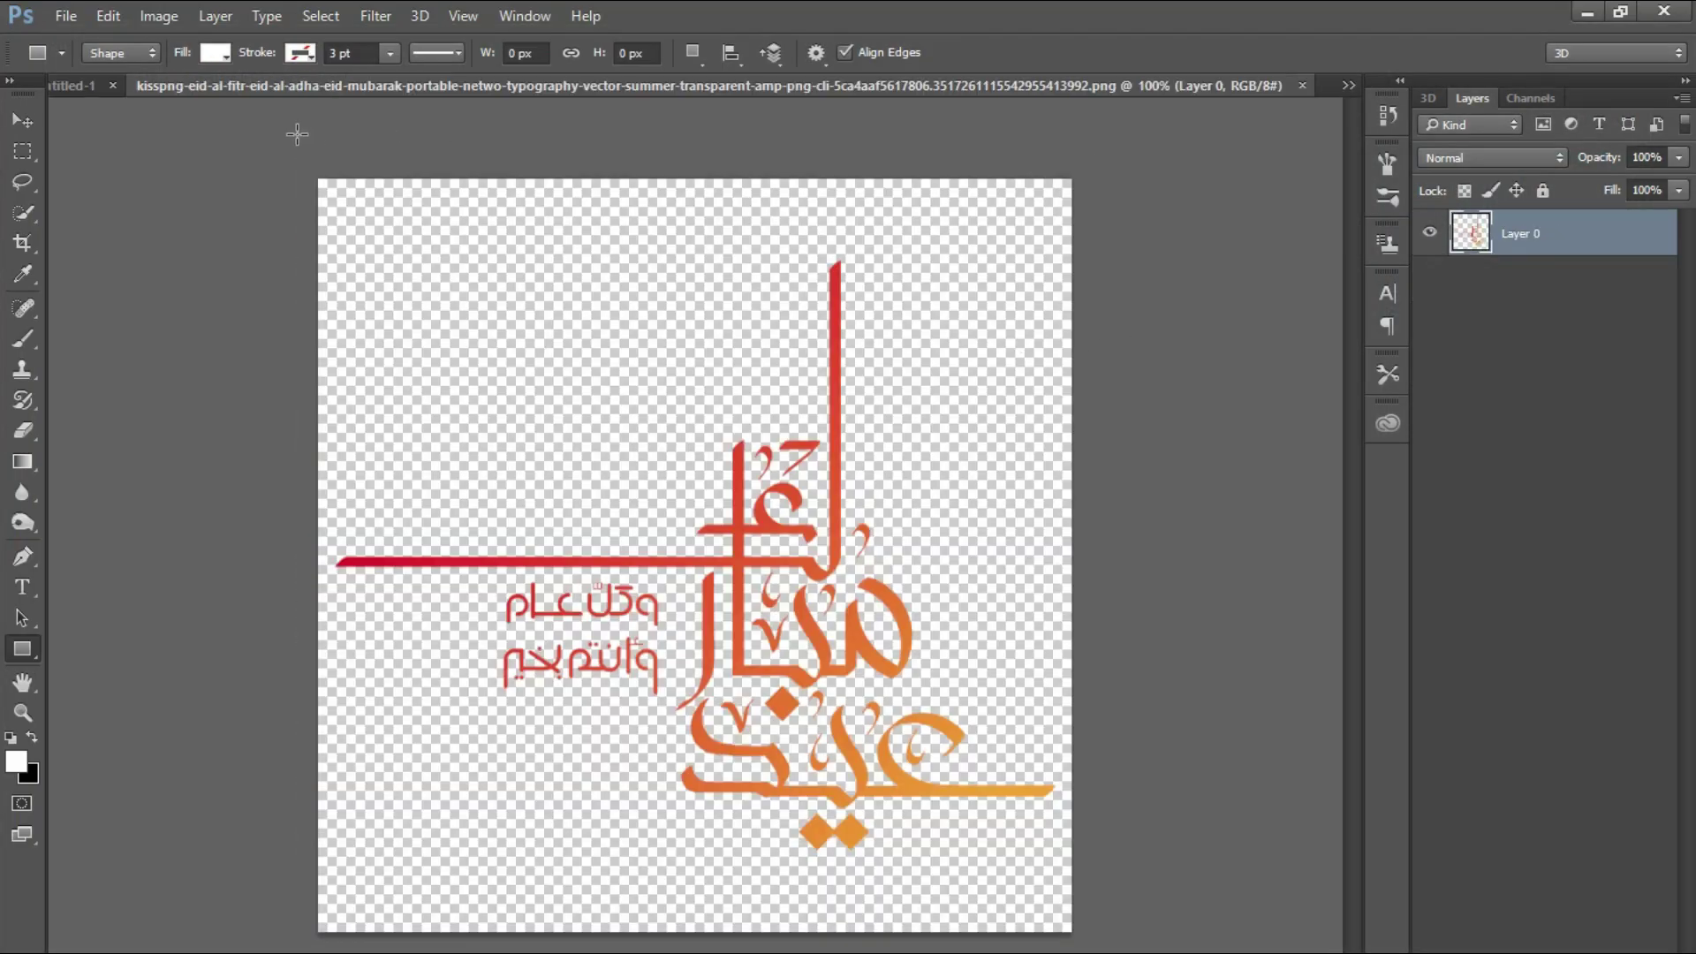
Move the calligraphy into Untitled-1, enlarge it to about 141% and centre it.
{"action": "left_click", "coordinate": [25, 120]}
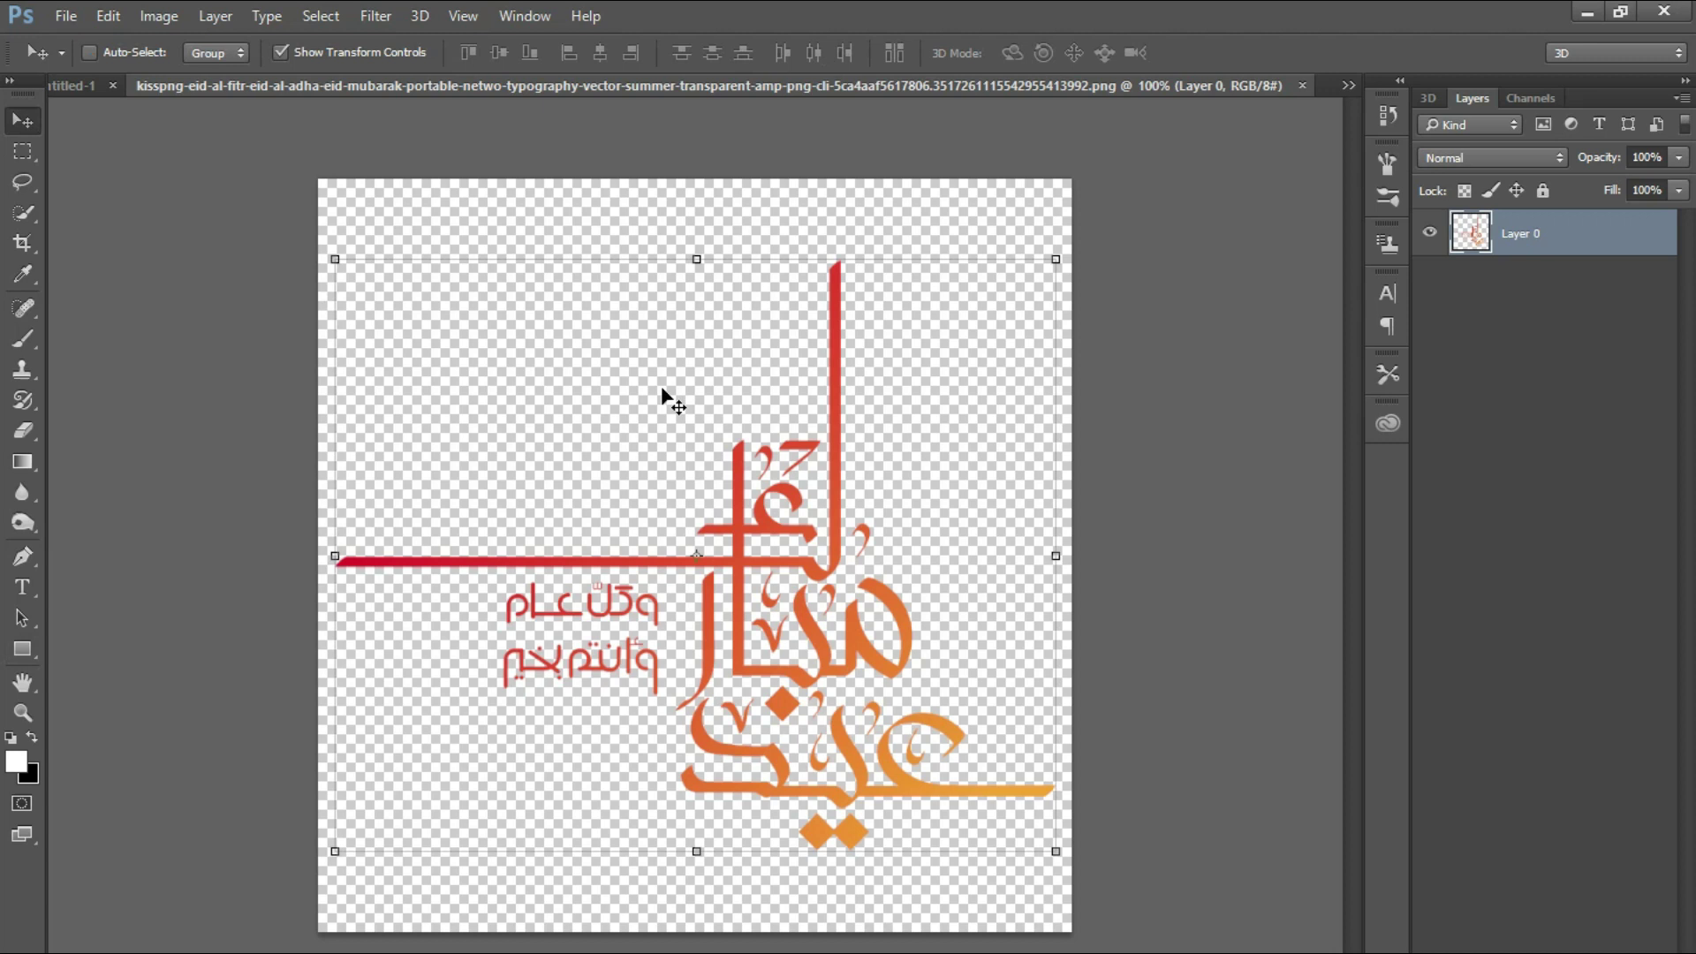
{"action": "mouse_move", "coordinate": [672, 401]}
{"action": "left_mouse_down"}
{"action": "mouse_move", "coordinate": [73, 73]}
{"action": "mouse_move", "coordinate": [619, 384]}
{"action": "left_mouse_up"}
{"action": "left_click_drag", "start_coordinate": [710, 423], "coordinate": [770, 544]}
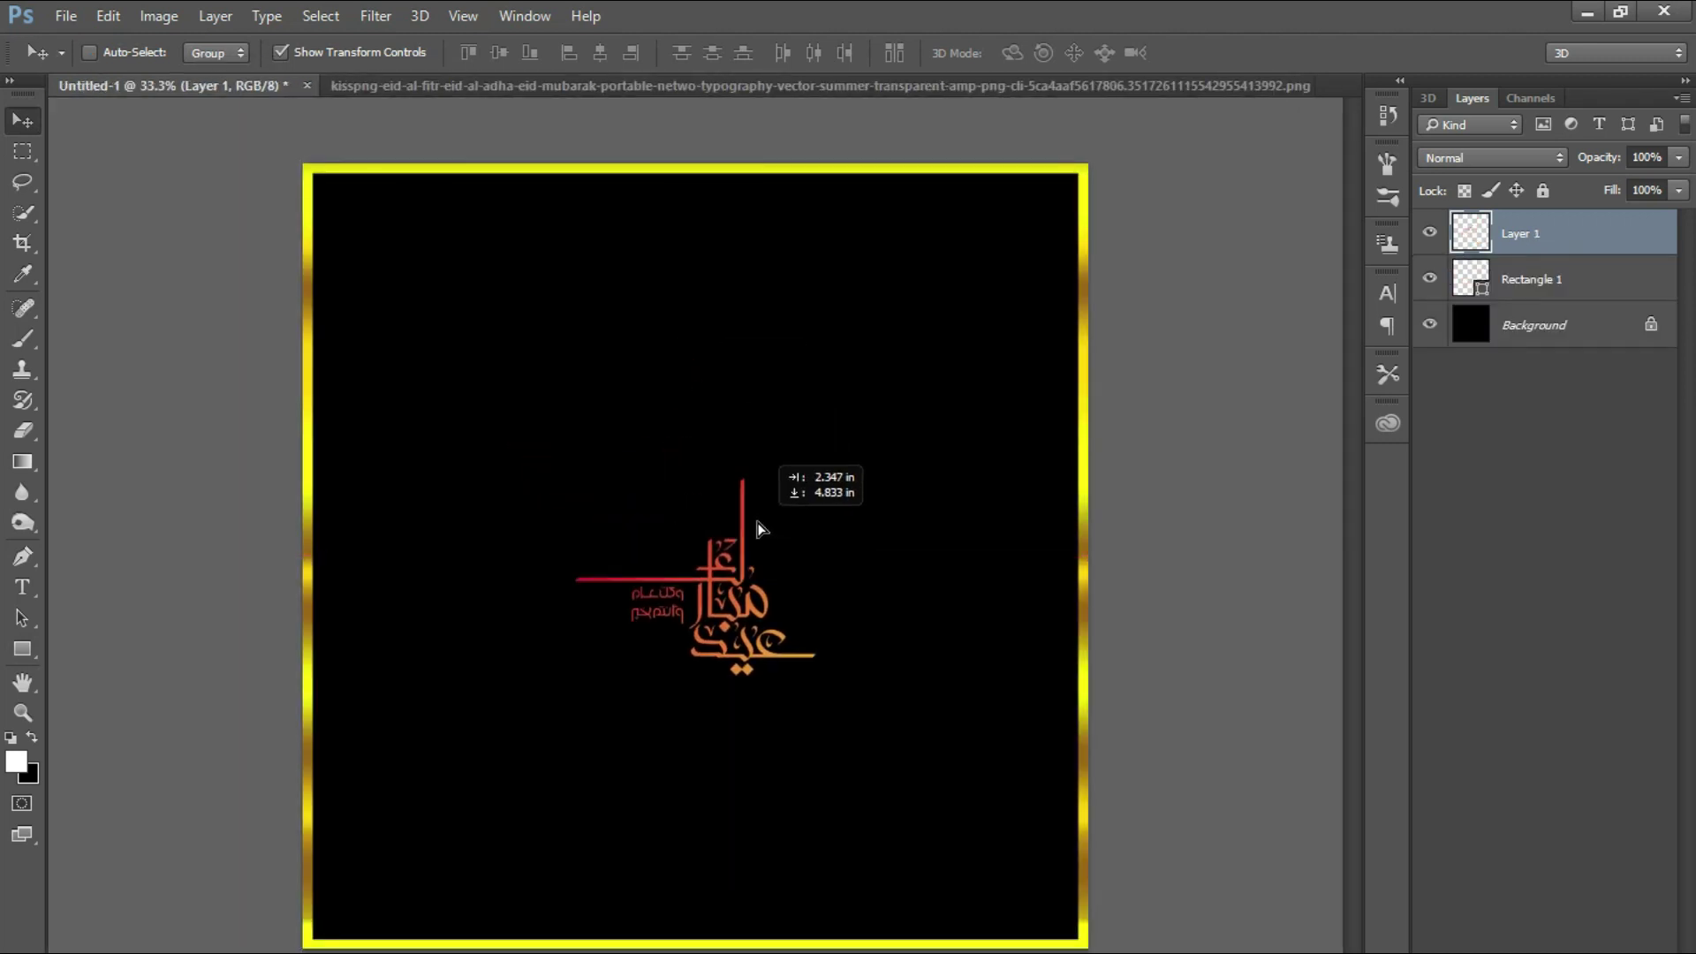
{"action": "left_click_drag", "start_coordinate": [815, 457], "coordinate": [927, 372]}
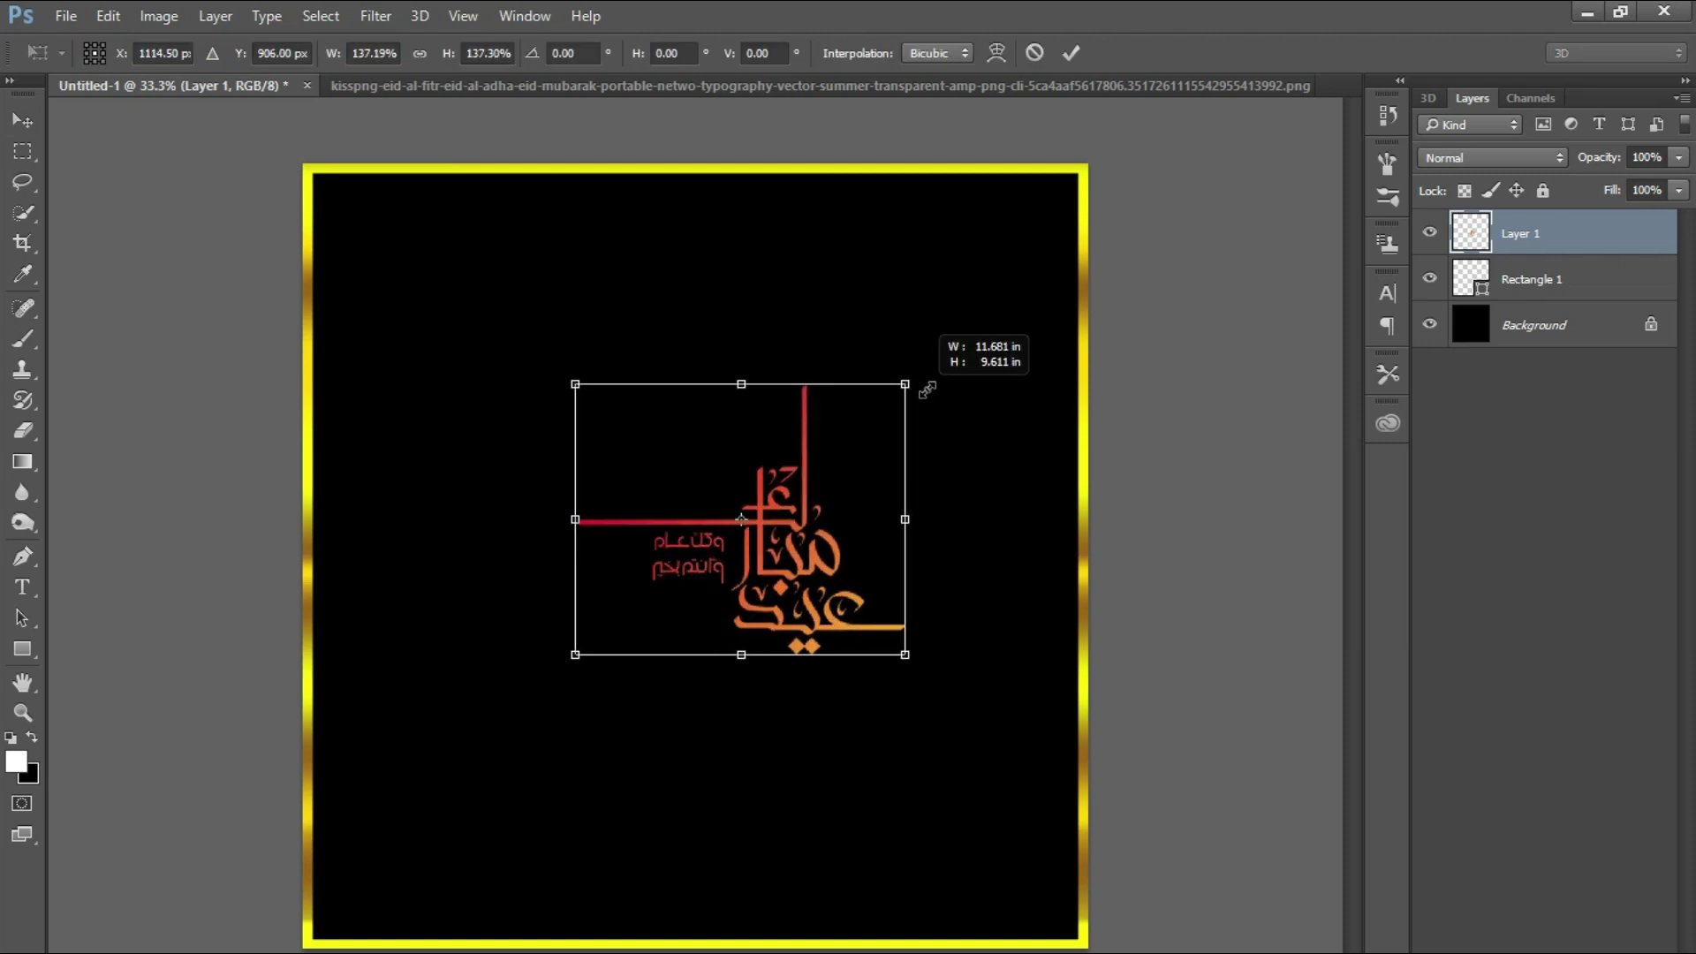
{"action": "mouse_move", "coordinate": [795, 531]}
{"action": "left_mouse_down"}
{"action": "mouse_move", "coordinate": [777, 506]}
{"action": "mouse_move", "coordinate": [779, 533]}
{"action": "left_mouse_up"}
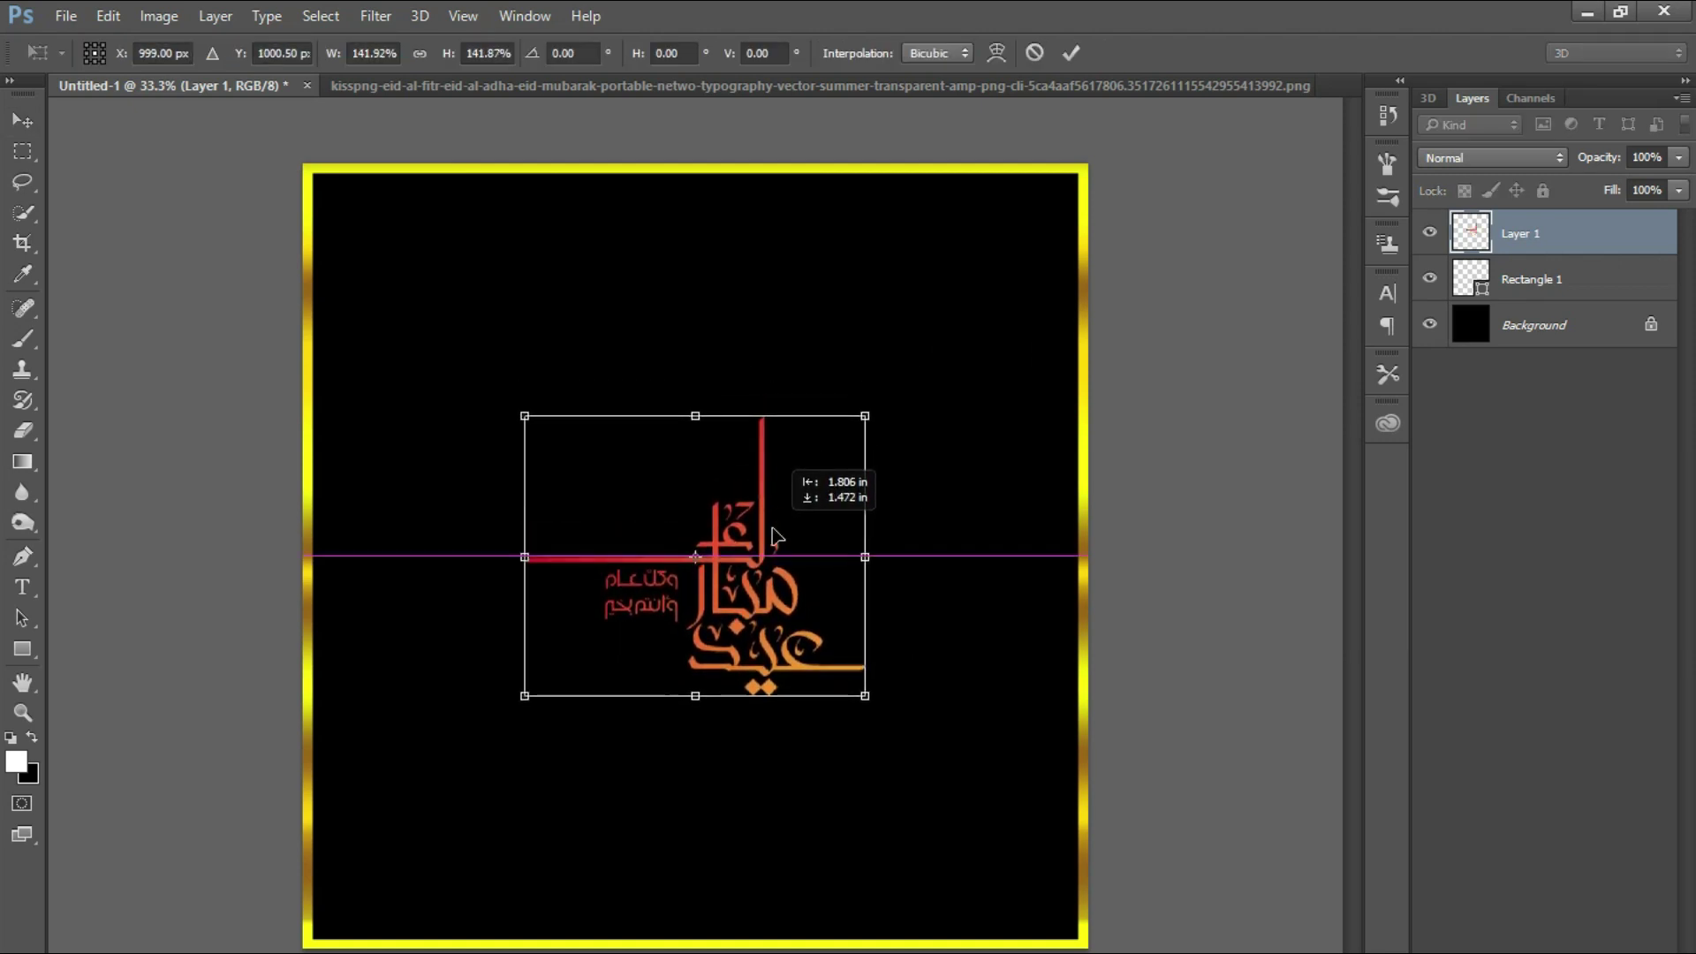
{"action": "left_click", "coordinate": [1072, 54]}
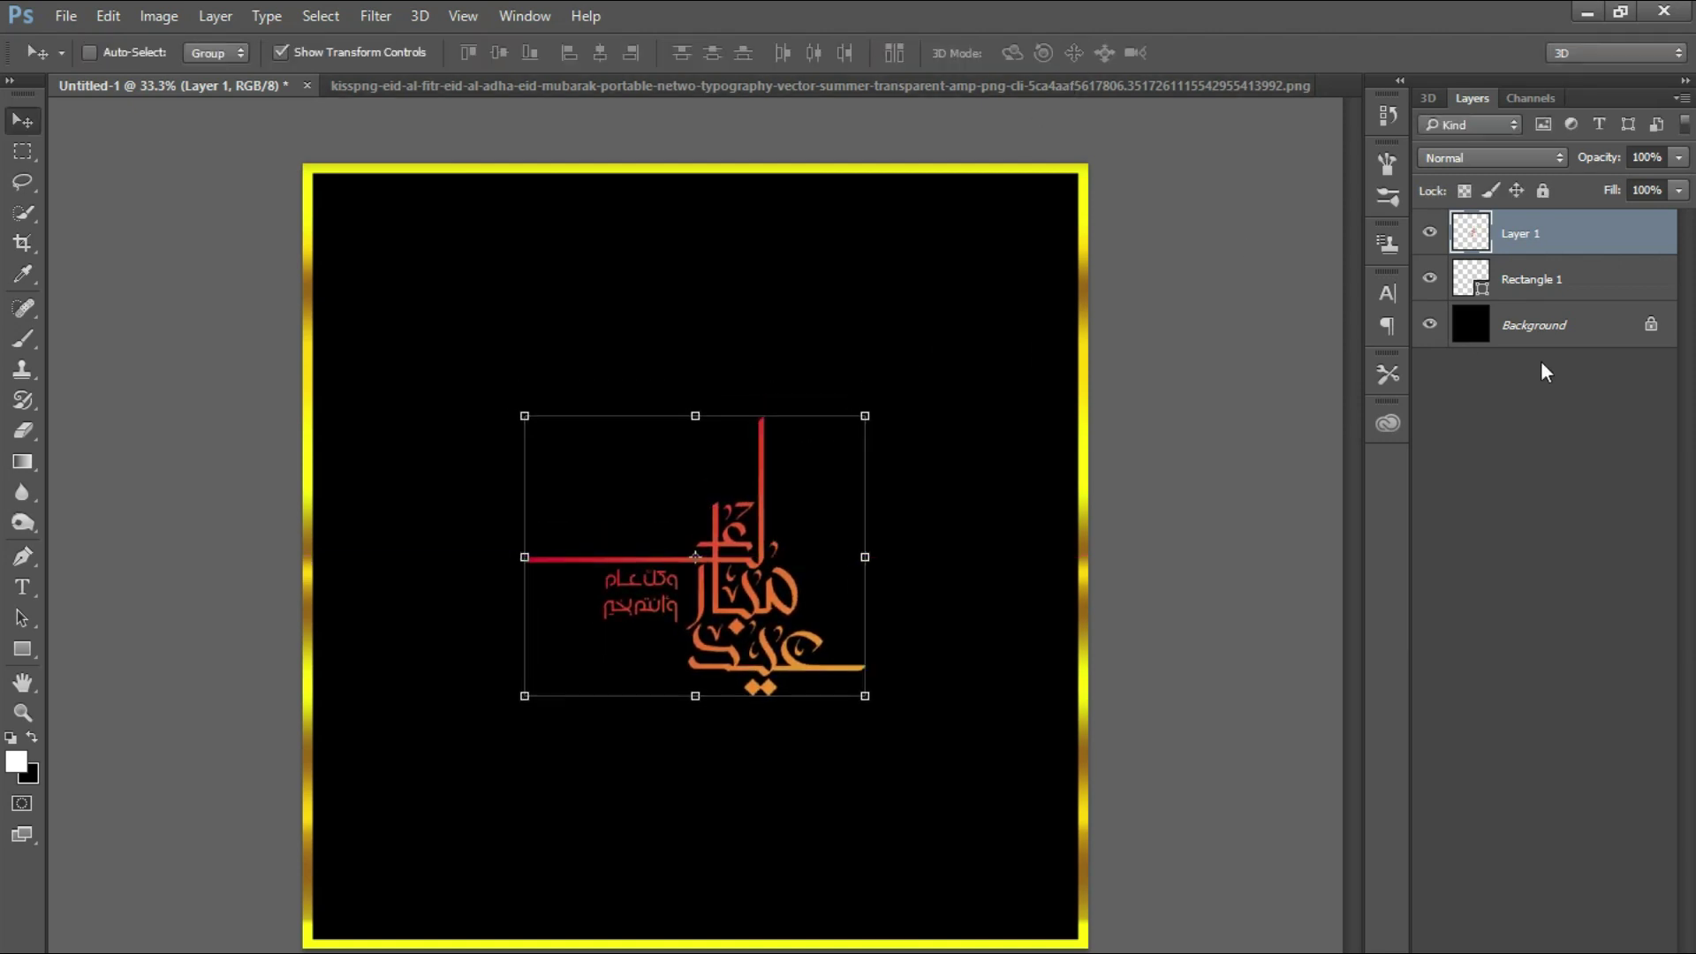
Open the Layer Style settings for the calligraphy layer.
{"action": "left_click", "coordinate": [1541, 371]}
{"action": "left_click", "coordinate": [1590, 239]}
{"action": "double_click", "coordinate": [1590, 242]}
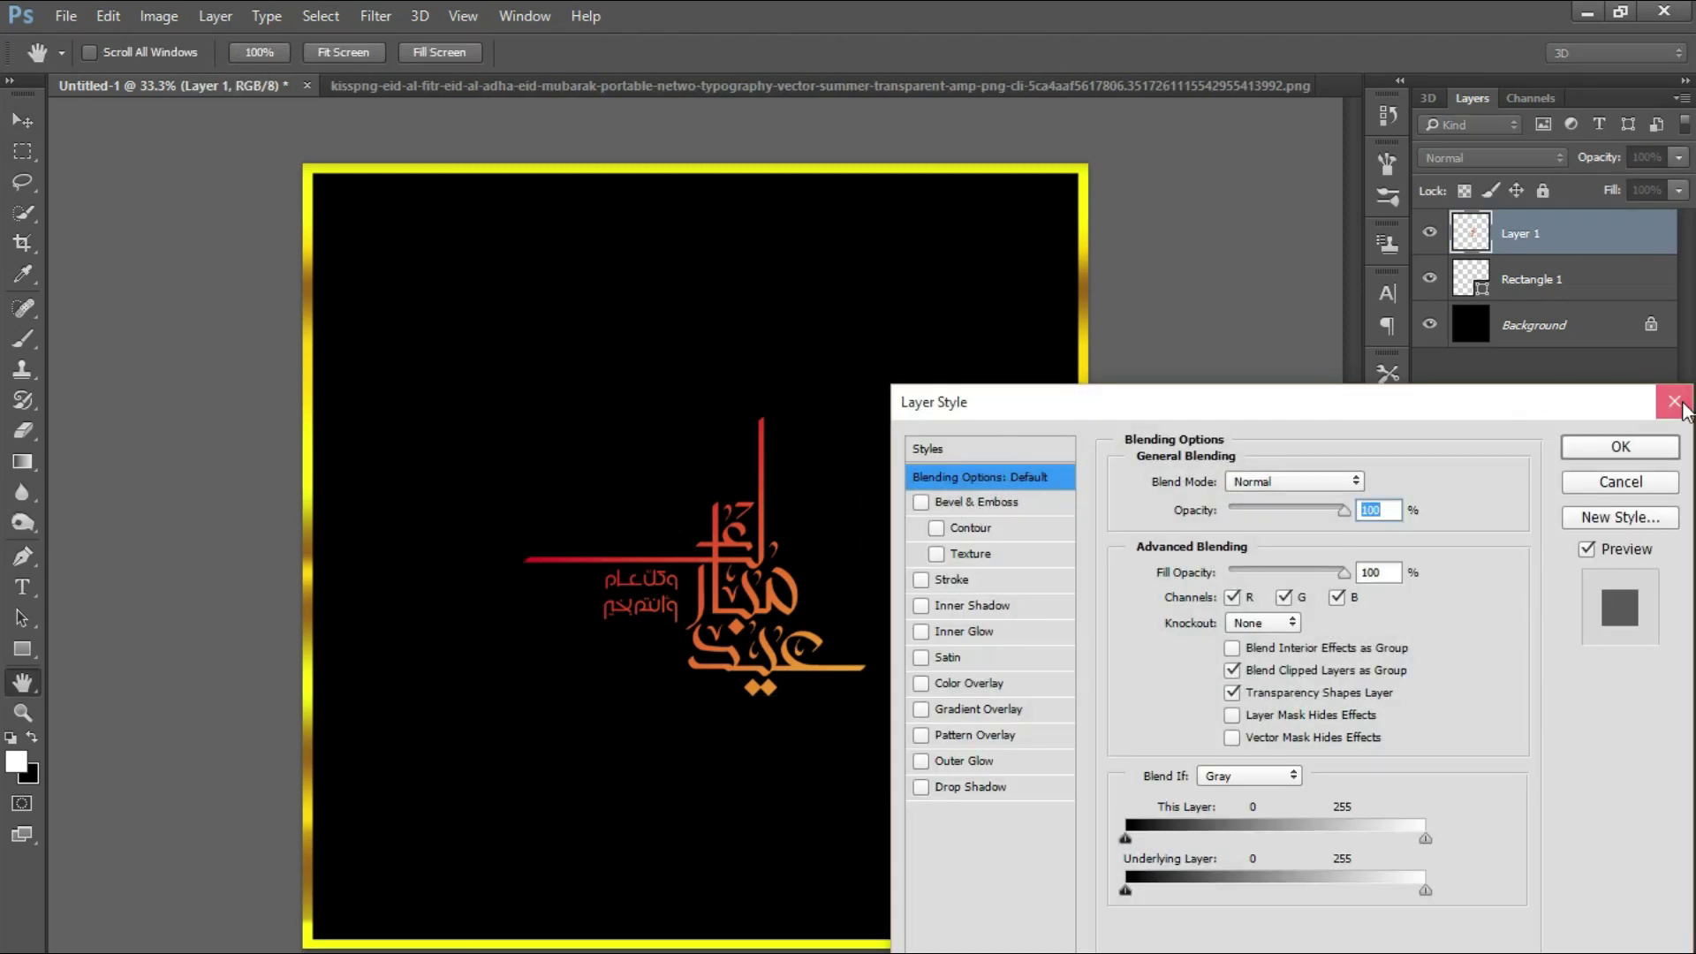
Give Layer 1 a gold preset Gradient Overlay with angle -48° and scale 90%.
{"action": "left_click", "coordinate": [1674, 401]}
{"action": "right_click", "coordinate": [1577, 236]}
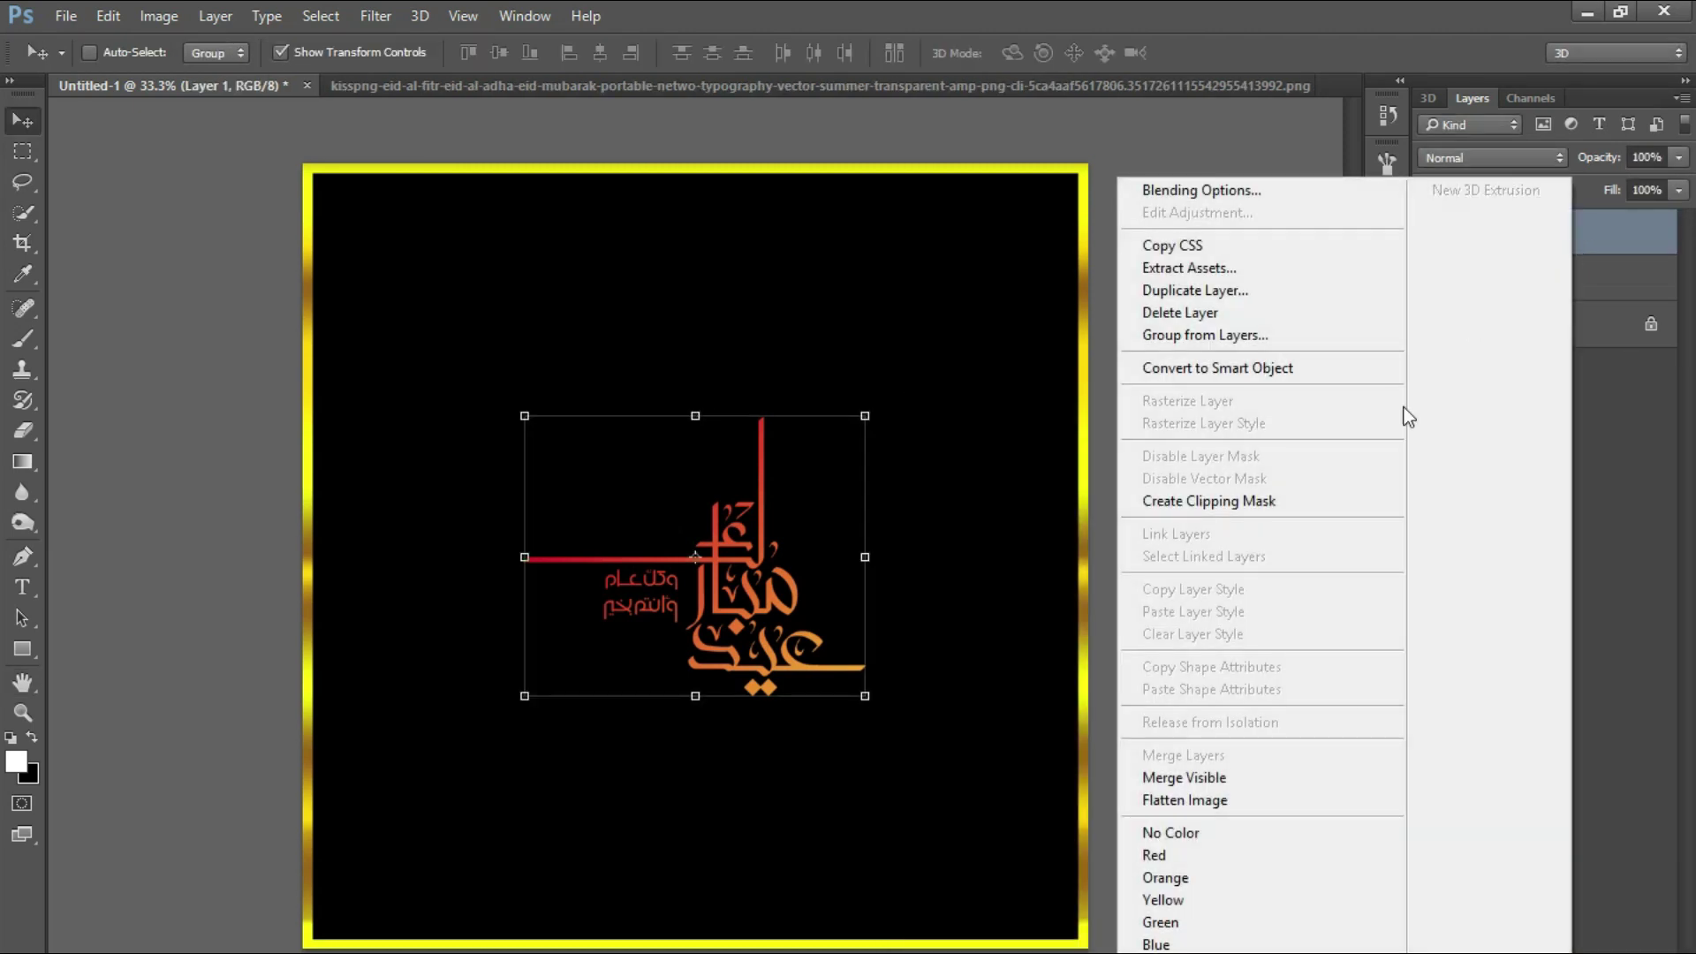
{"action": "left_click", "coordinate": [1329, 192]}
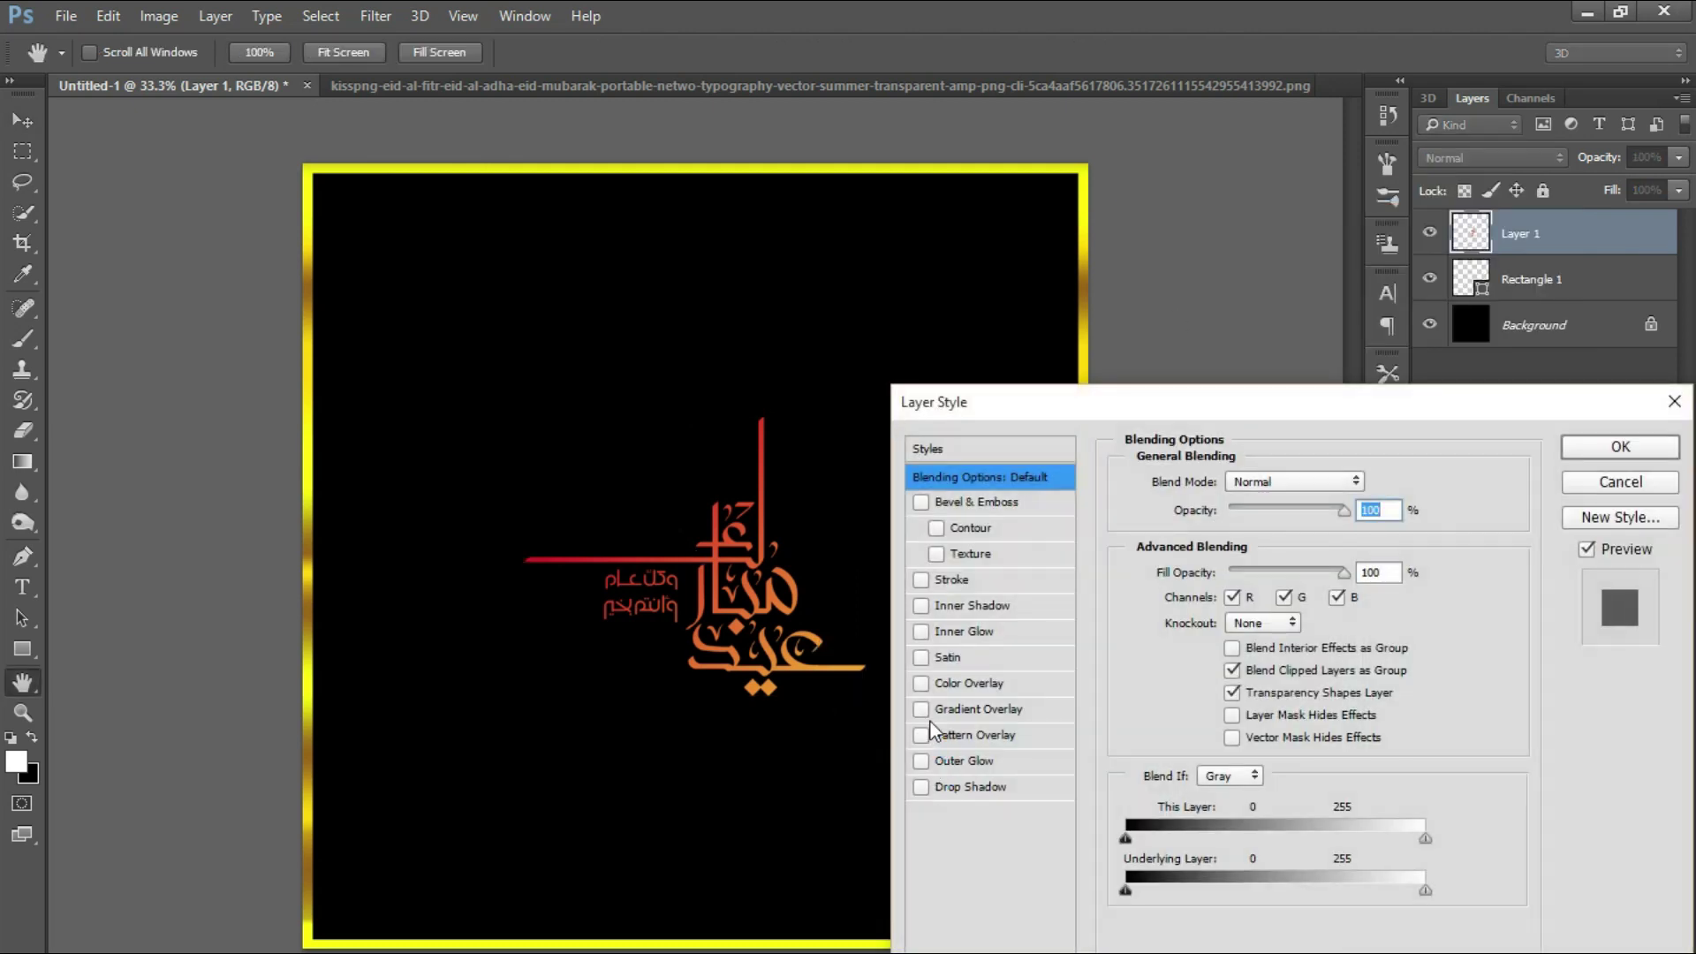
{"action": "left_click", "coordinate": [932, 716]}
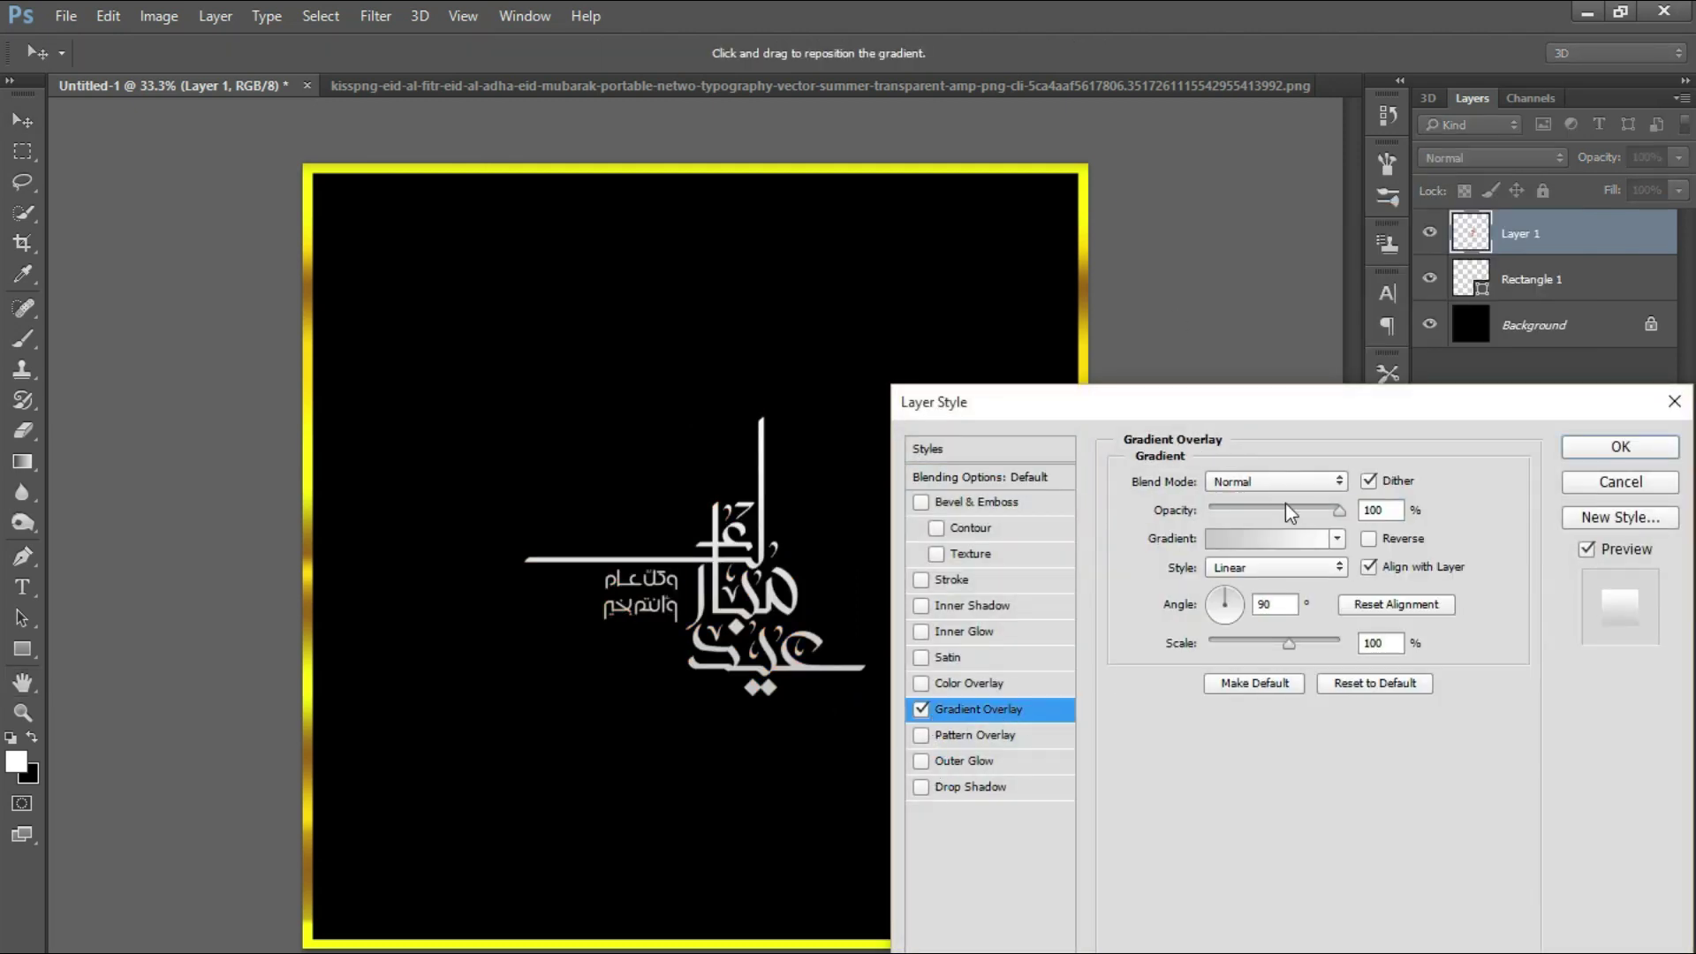
{"action": "left_click", "coordinate": [1272, 538]}
{"action": "scroll", "coordinate": [1347, 477], "scroll_direction": "down", "scroll_amount": 3}
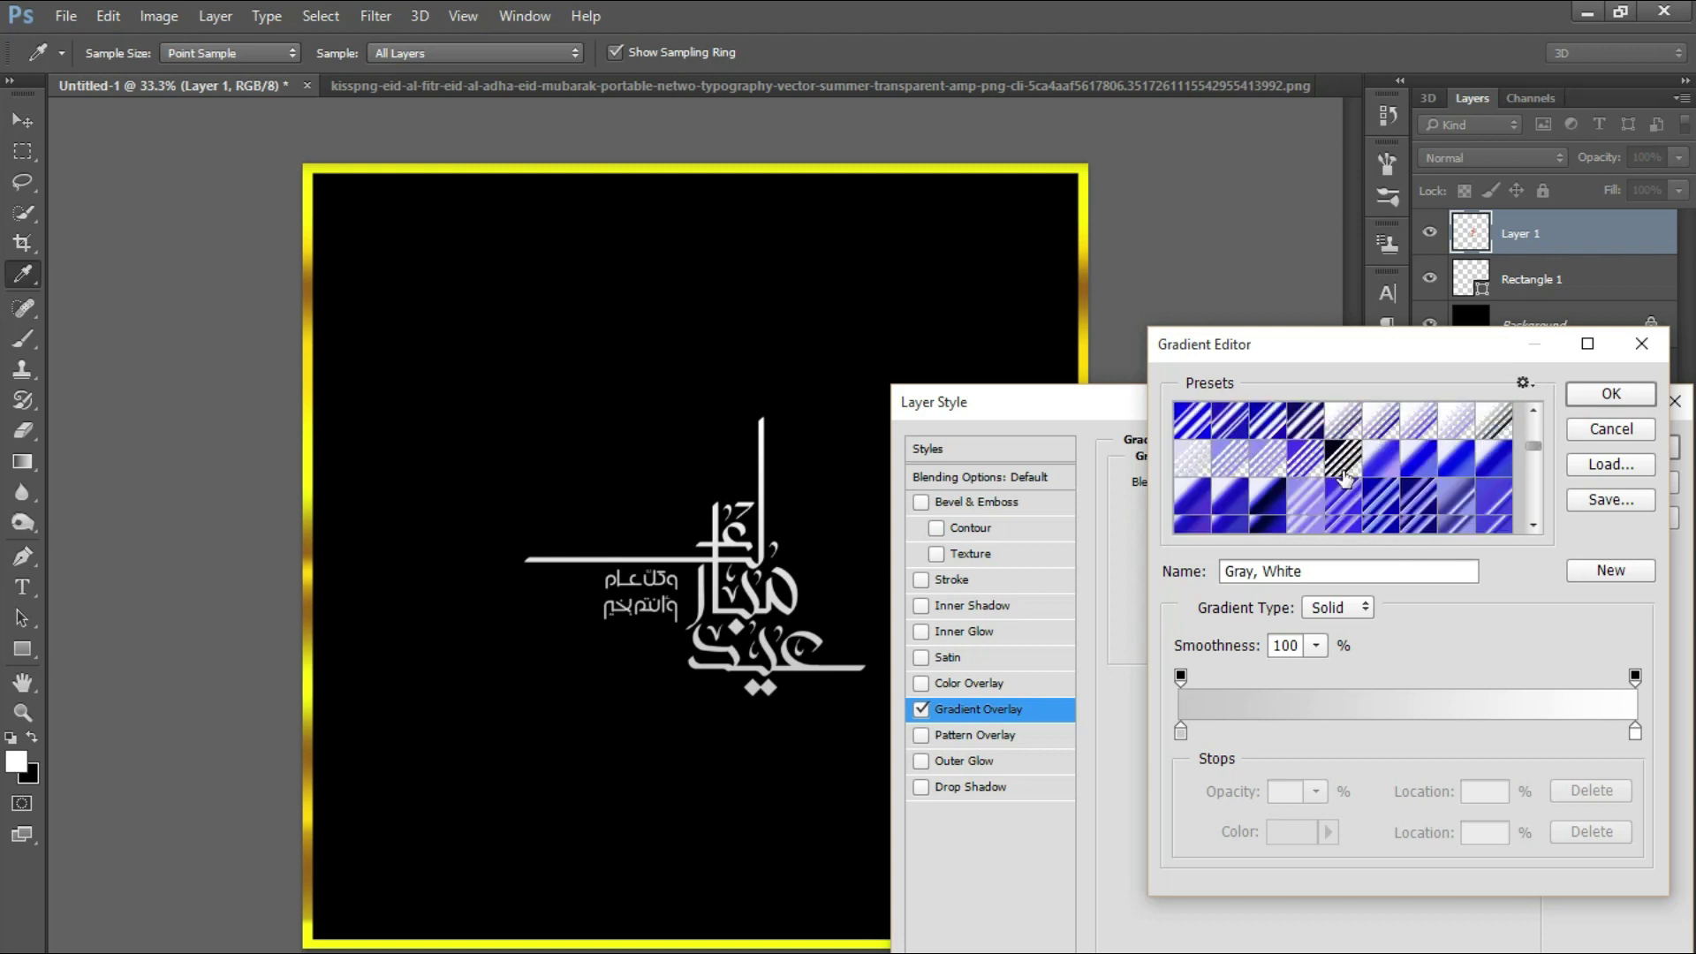
{"action": "left_click", "coordinate": [1608, 396]}
{"action": "left_click_drag", "start_coordinate": [1227, 596], "coordinate": [1278, 642]}
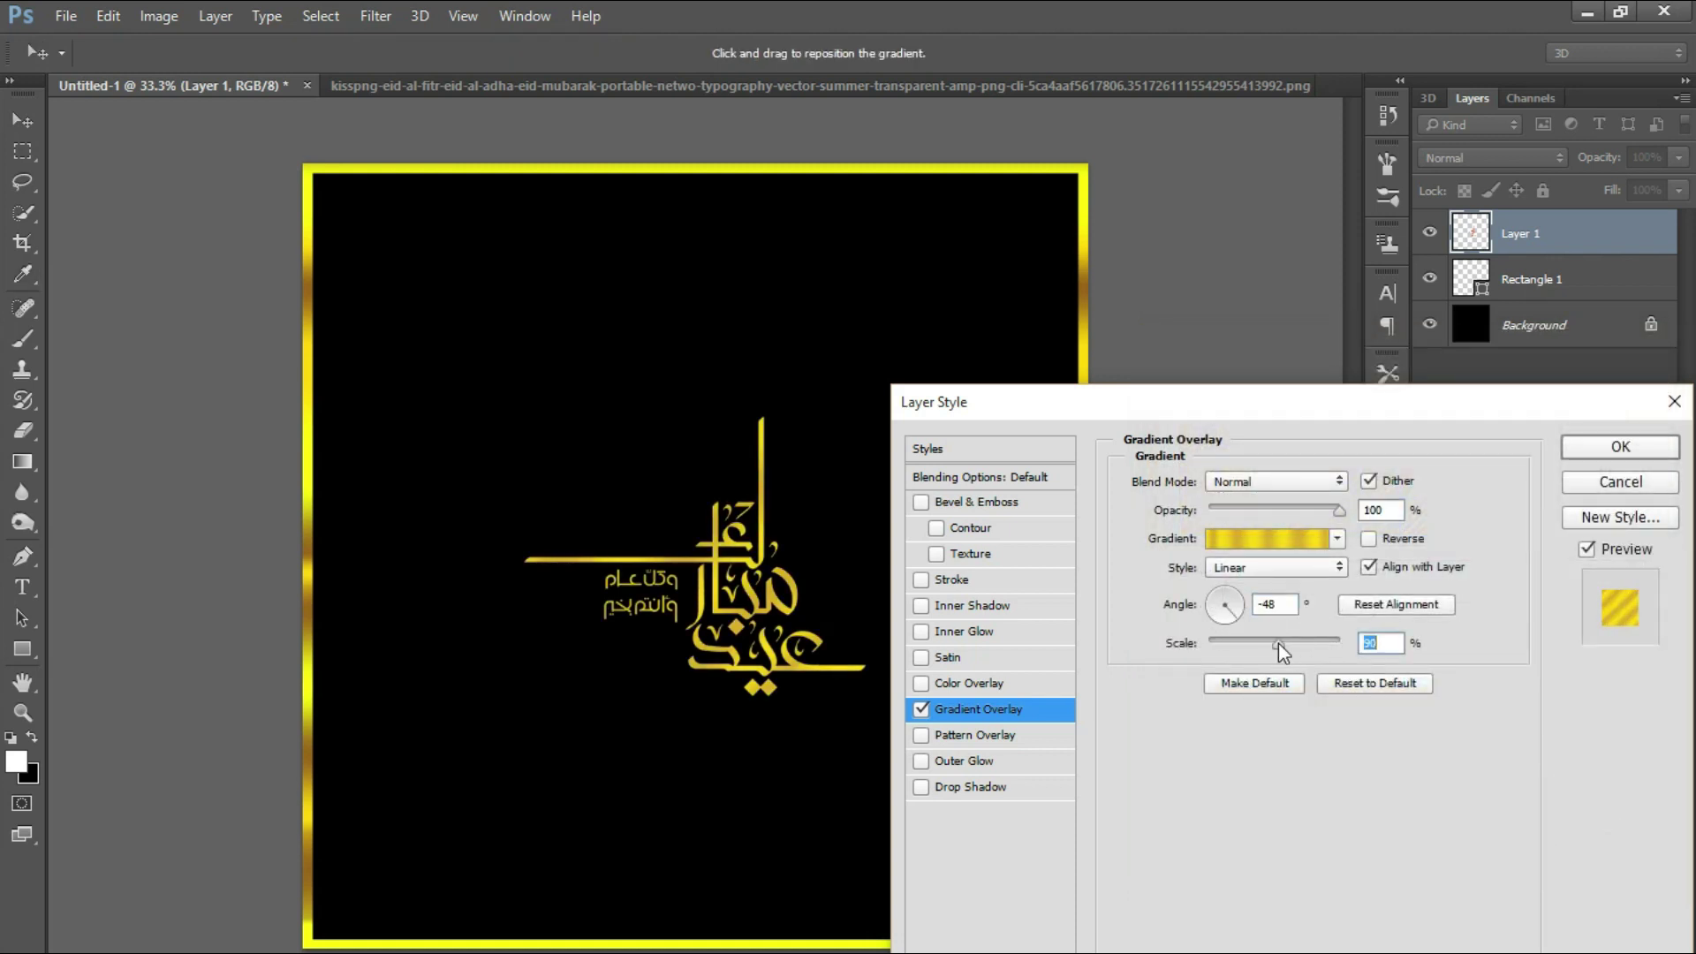
{"action": "left_click", "coordinate": [1619, 447]}
Open newmultyNA.png, drag the logo into Untitled-1, and shrink it above the small text.
{"action": "left_click", "coordinate": [65, 17]}
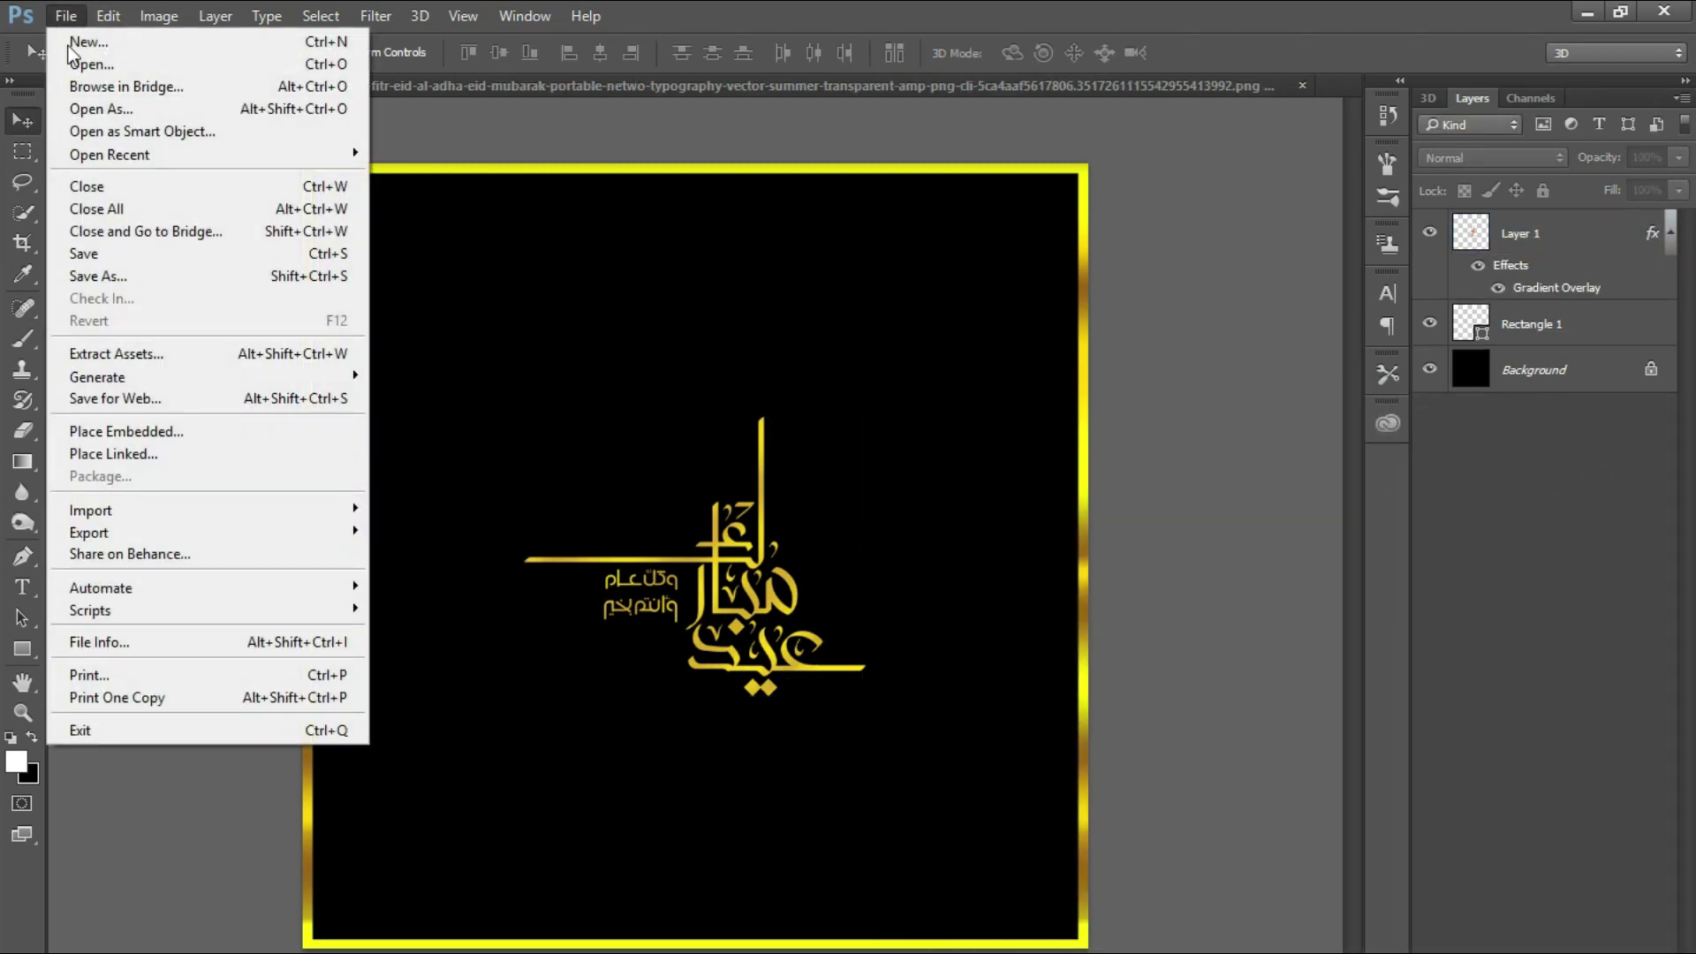
{"action": "left_click", "coordinate": [80, 53]}
{"action": "double_click", "coordinate": [1504, 206]}
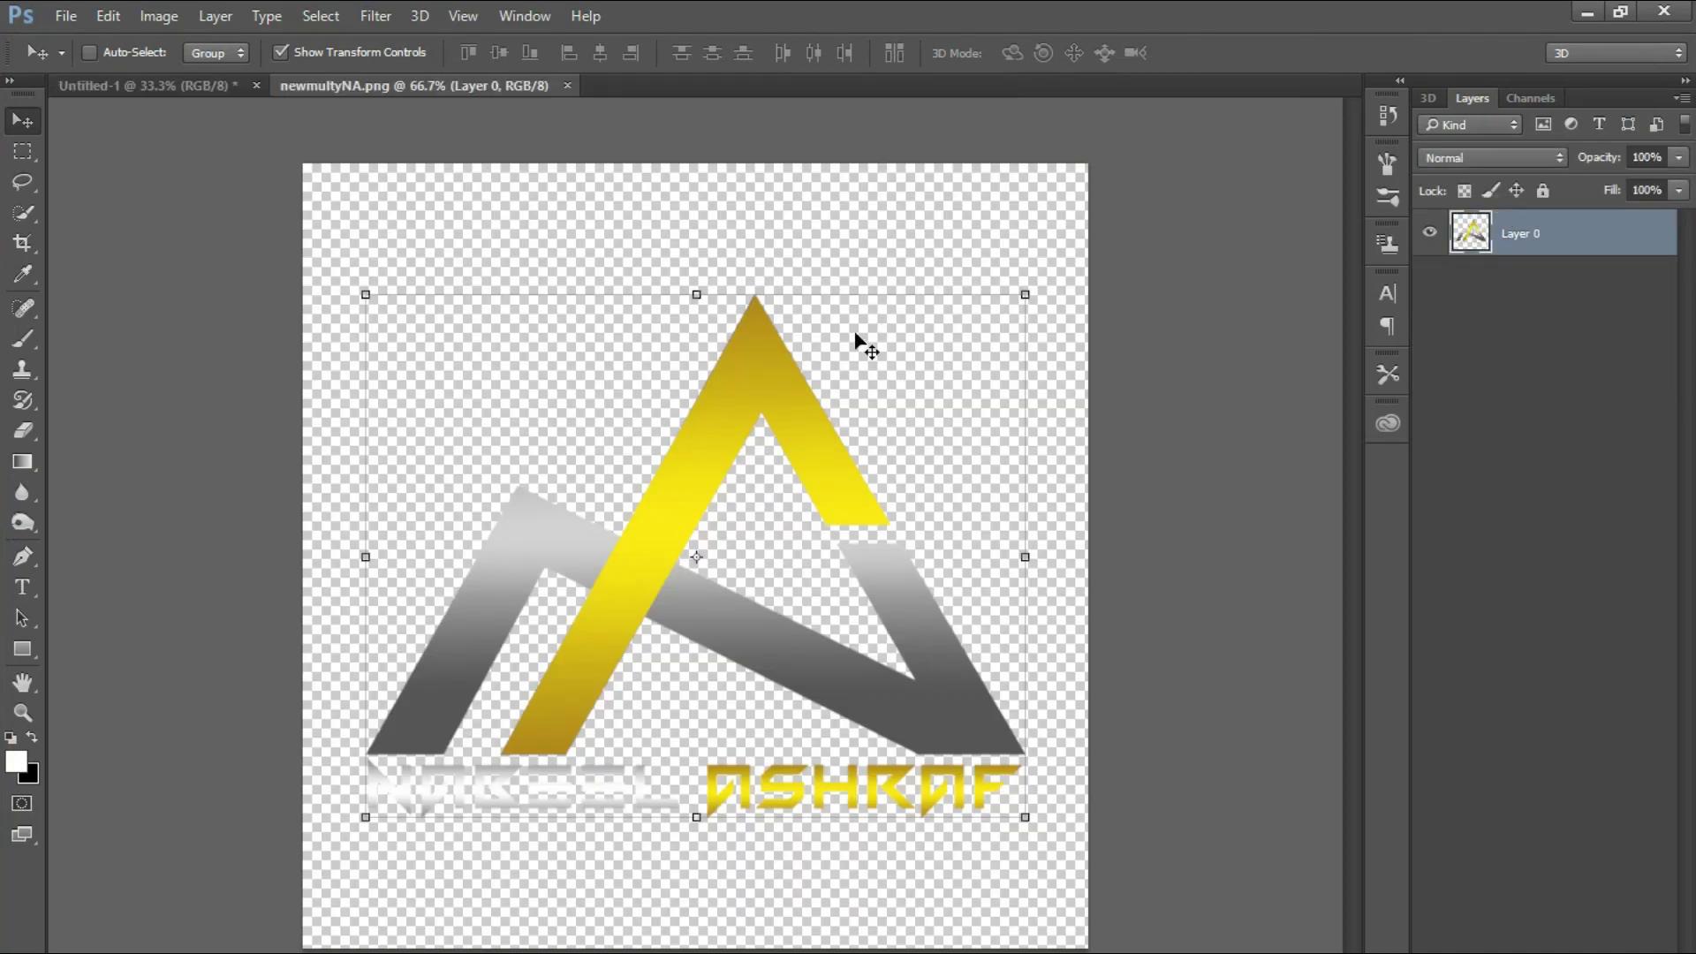
{"action": "mouse_move", "coordinate": [849, 384]}
{"action": "left_mouse_down"}
{"action": "mouse_move", "coordinate": [190, 102]}
{"action": "mouse_move", "coordinate": [371, 228]}
{"action": "left_mouse_up"}
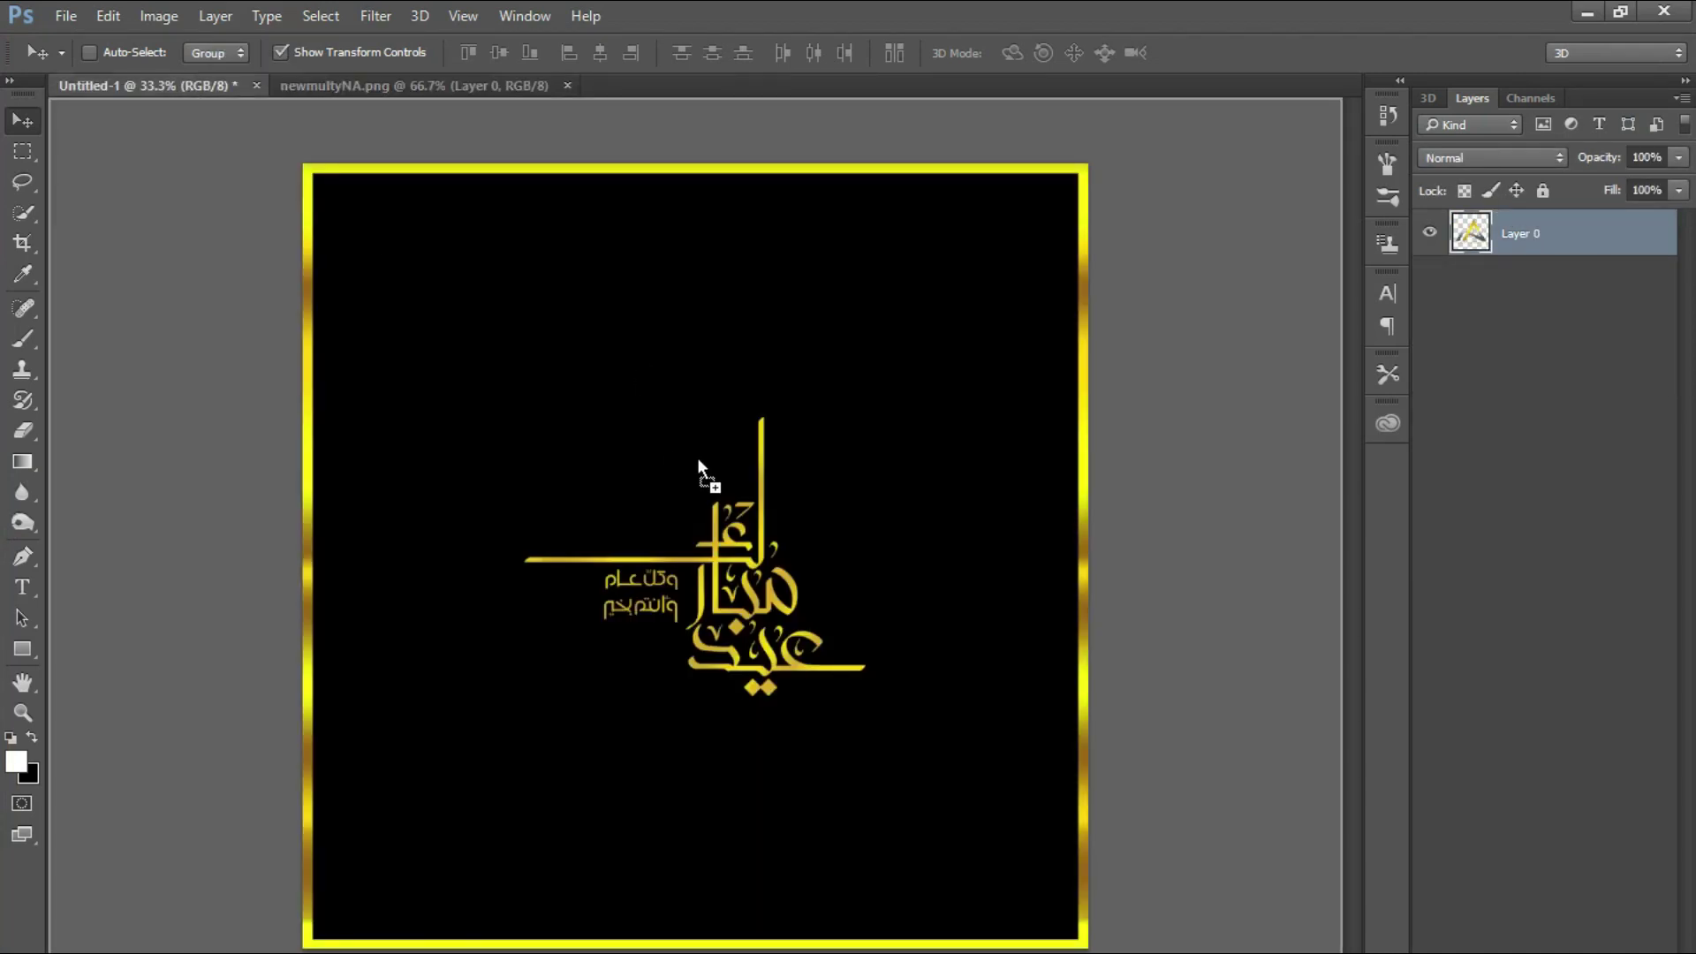
{"action": "left_click_drag", "start_coordinate": [700, 467], "coordinate": [704, 481]}
{"action": "mouse_move", "coordinate": [777, 434]}
{"action": "left_mouse_down"}
{"action": "mouse_move", "coordinate": [556, 603]}
{"action": "mouse_move", "coordinate": [662, 504]}
{"action": "left_mouse_up"}
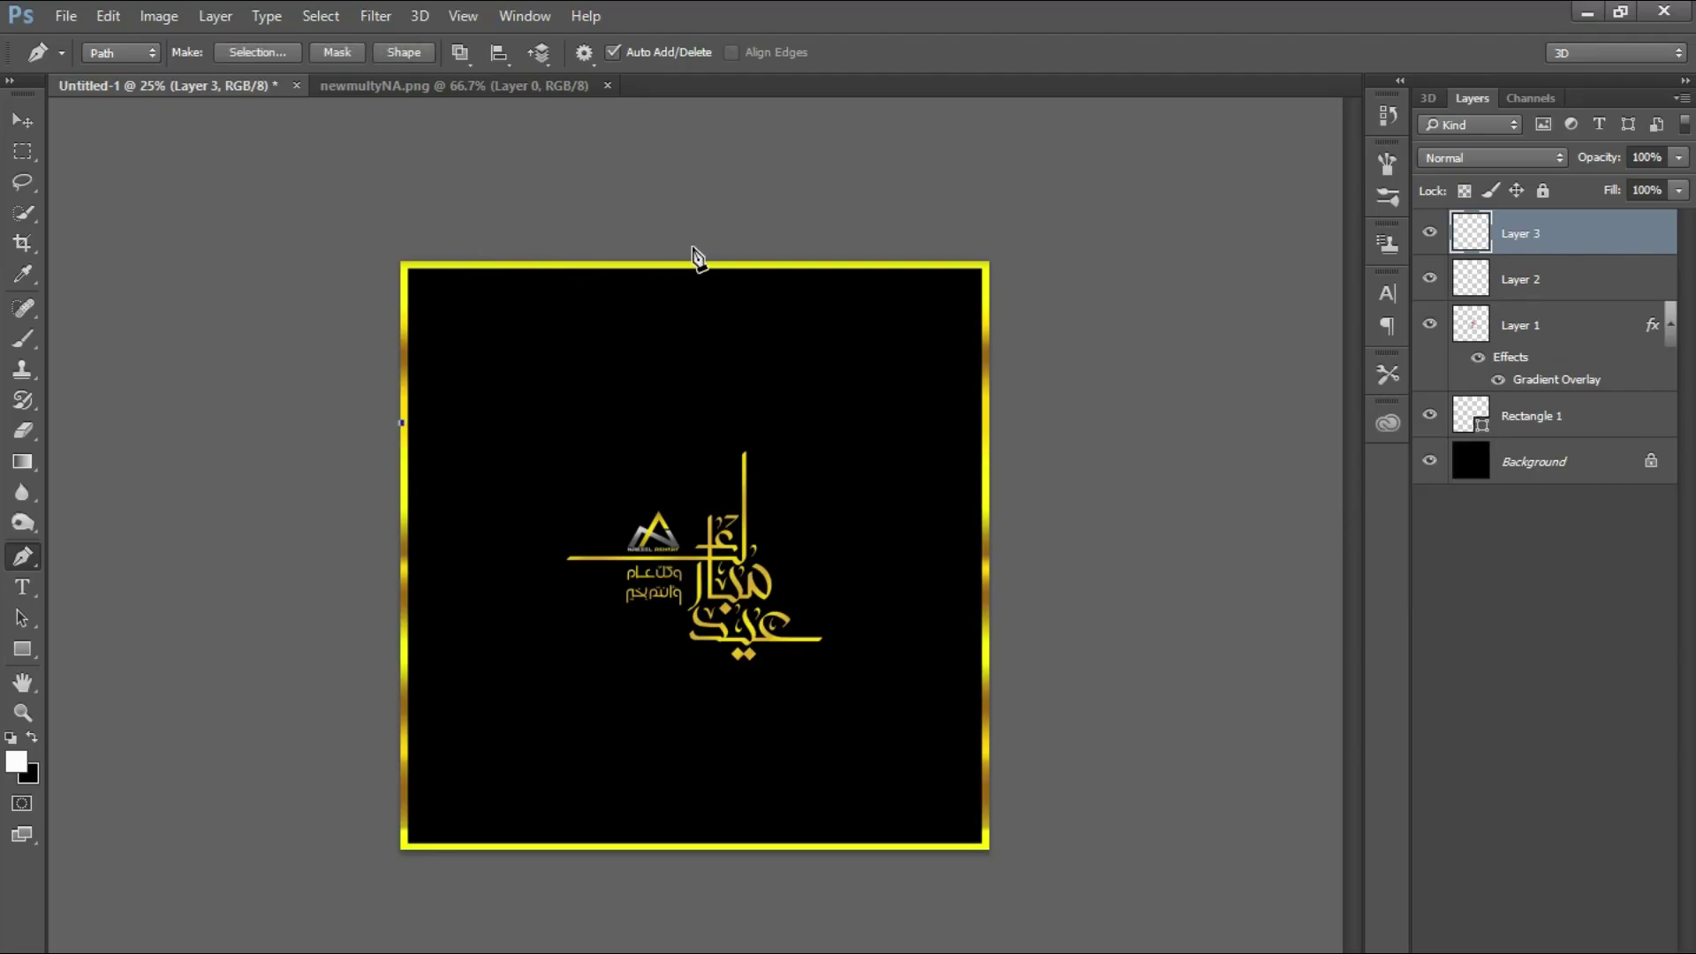
Draw a curving Pen path through the canvas top, right side, and beyond the bottom edge.
{"action": "left_click_drag", "start_coordinate": [673, 261], "coordinate": [885, 249]}
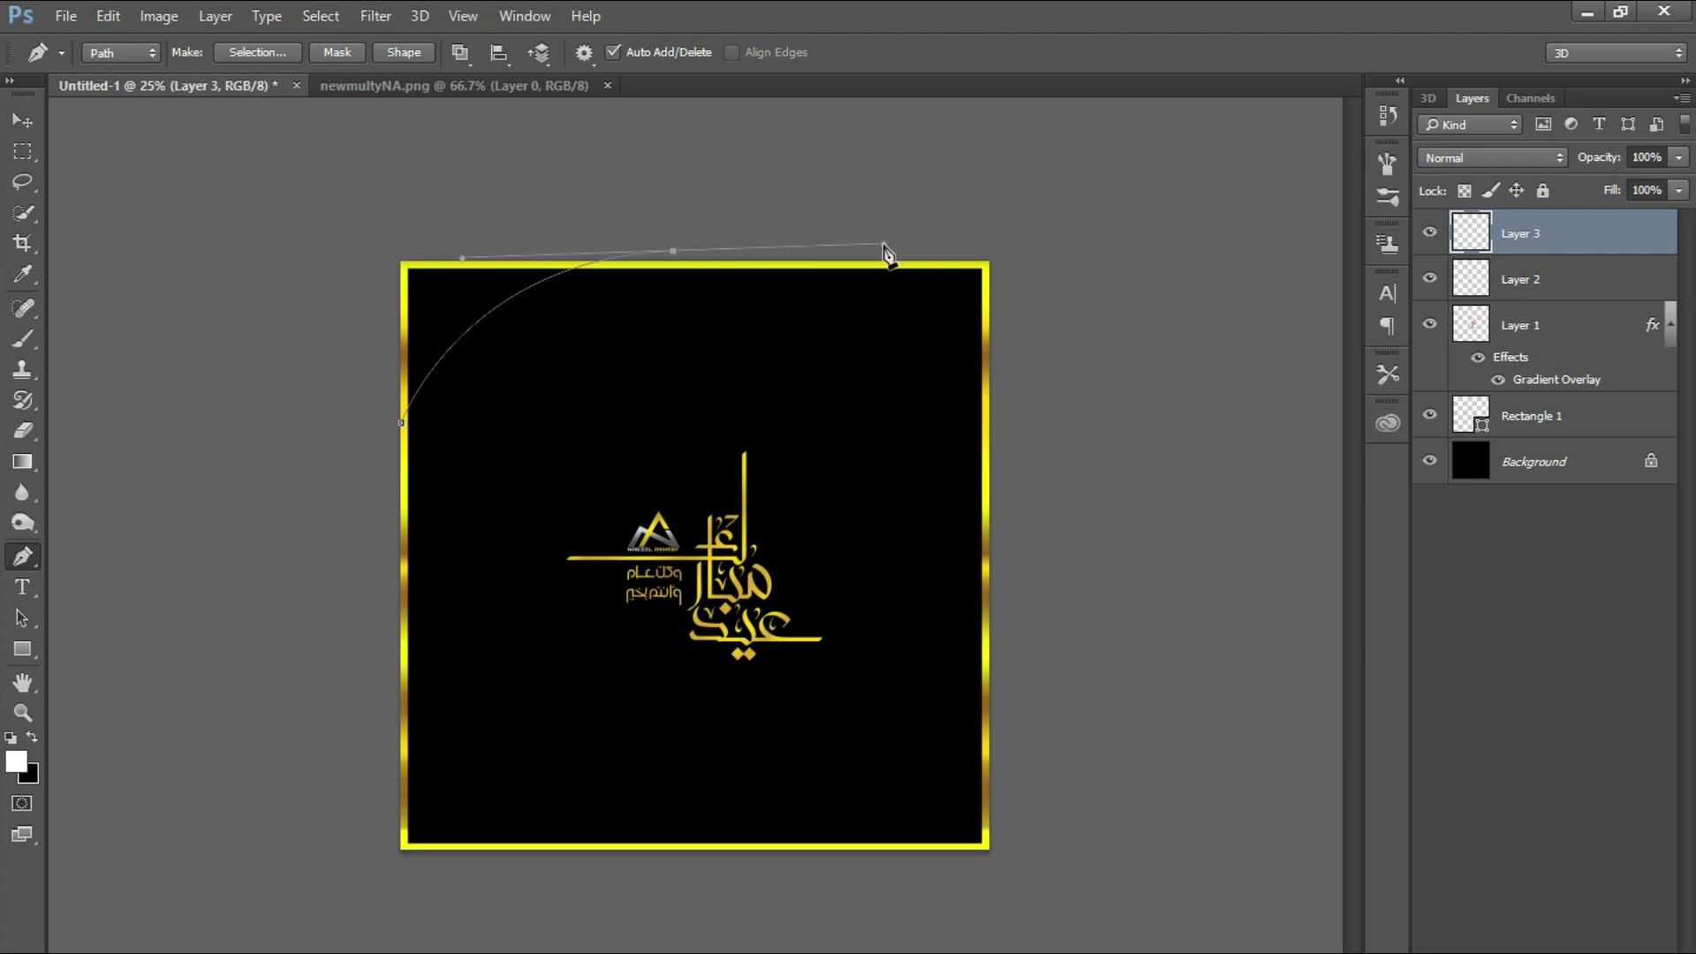
{"action": "mouse_move", "coordinate": [1010, 537]}
{"action": "left_mouse_down"}
{"action": "mouse_move", "coordinate": [998, 636]}
{"action": "mouse_move", "coordinate": [1009, 592]}
{"action": "left_mouse_up"}
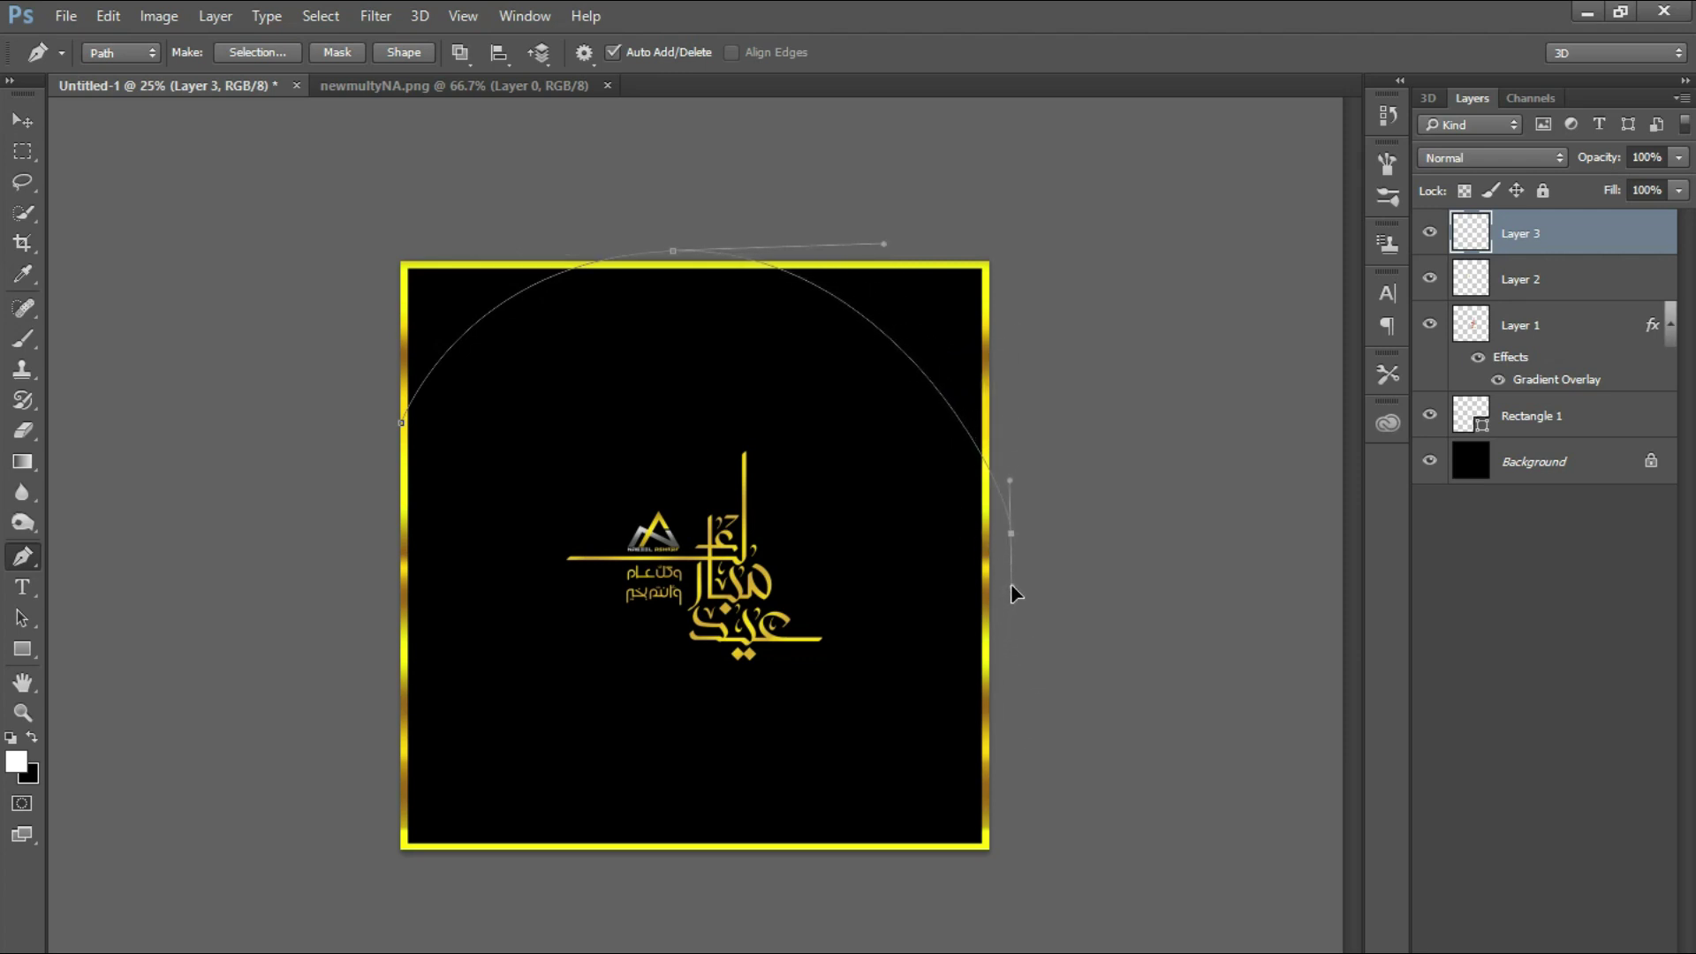
{"action": "left_click_drag", "start_coordinate": [765, 868], "coordinate": [505, 885]}
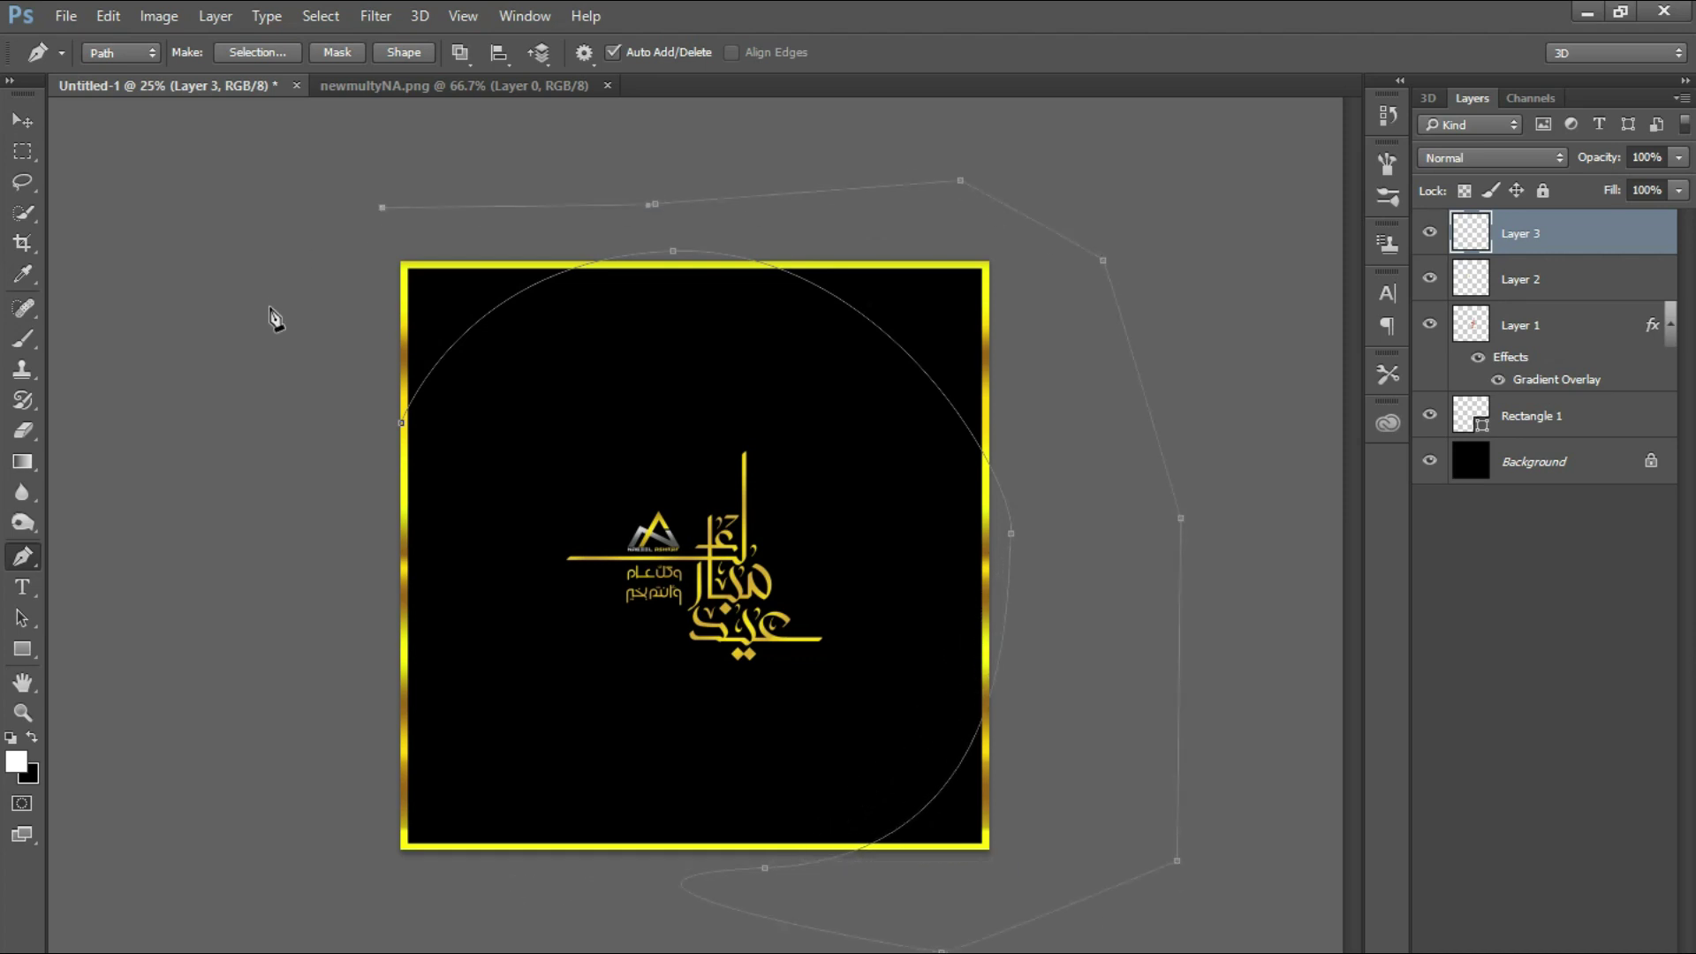
{"action": "right_click", "coordinate": [332, 376]}
Convert the path to a selection and copy that Background area to Layer 4 with Ctrl+J.
{"action": "key", "text": "Escape"}
{"action": "right_click", "coordinate": [653, 366]}
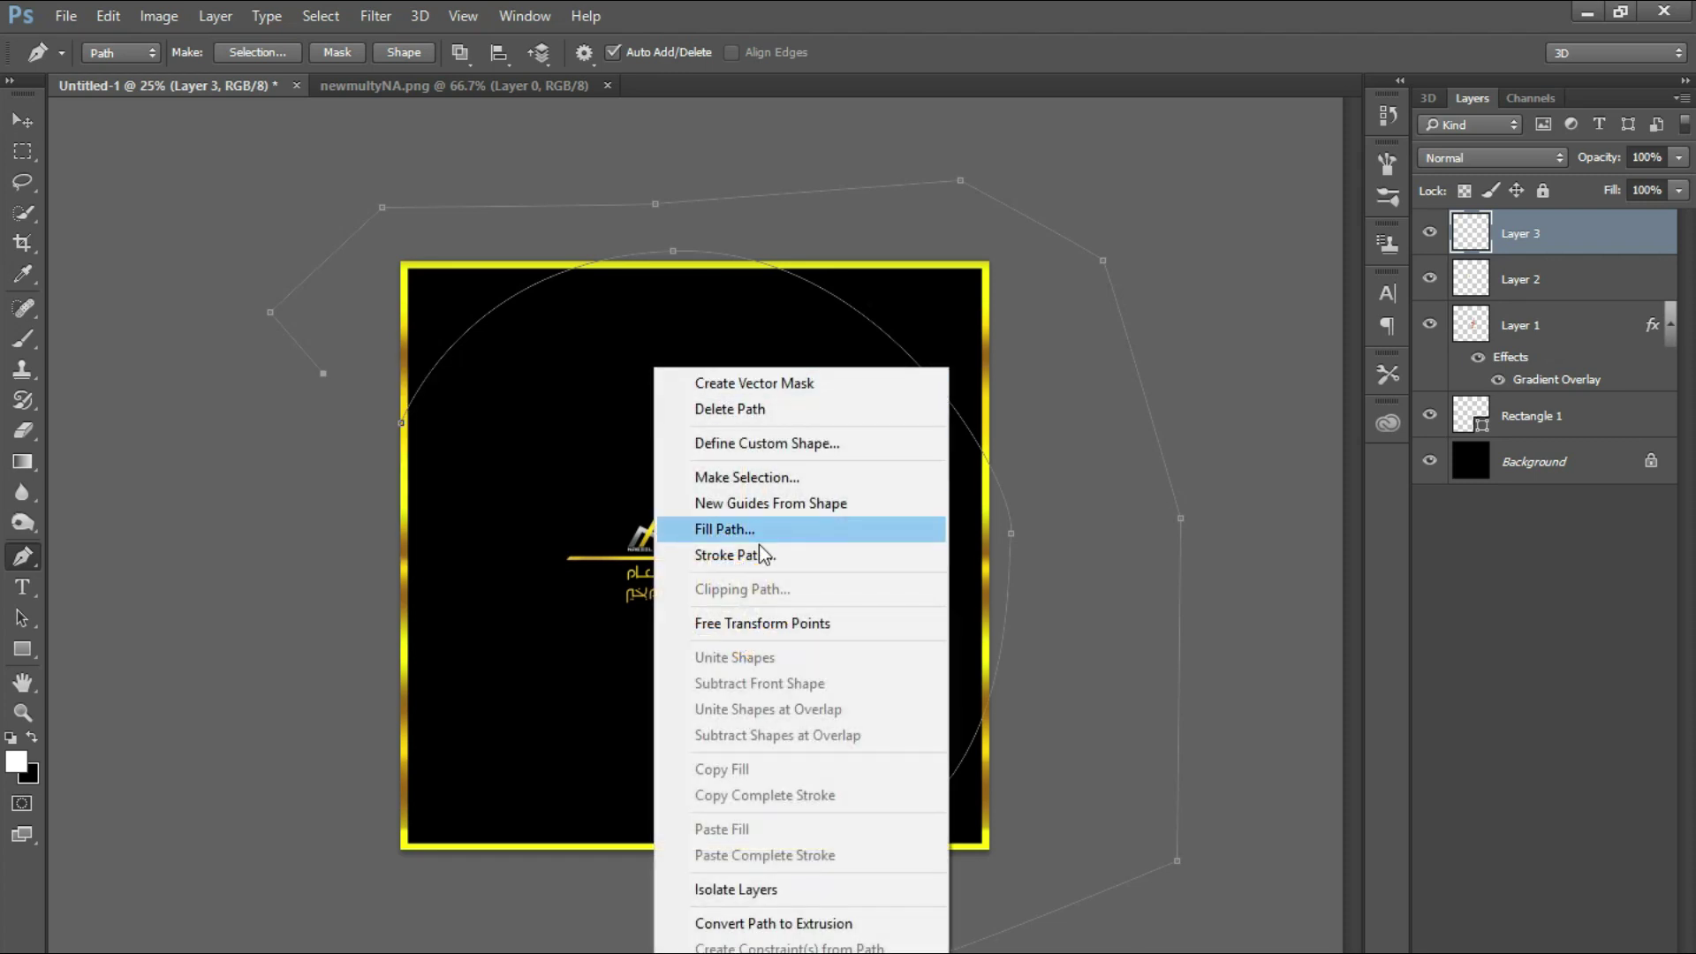
{"action": "left_click", "coordinate": [746, 477]}
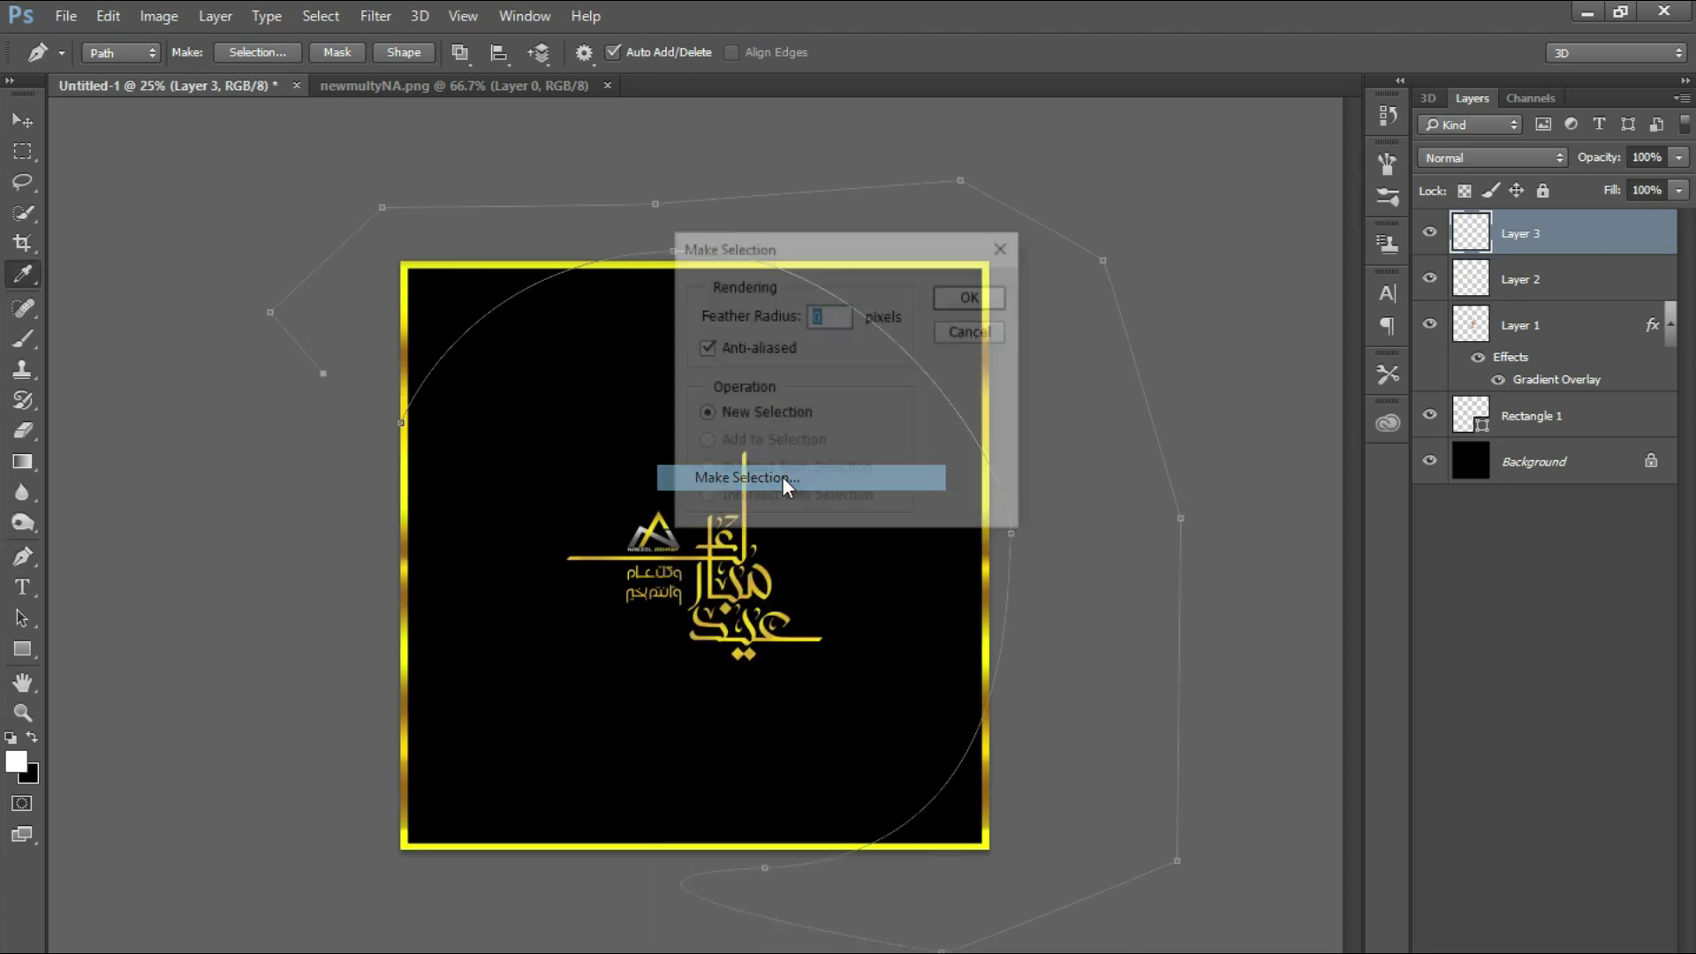
{"action": "left_click", "coordinate": [971, 302]}
{"action": "left_click", "coordinate": [1558, 461]}
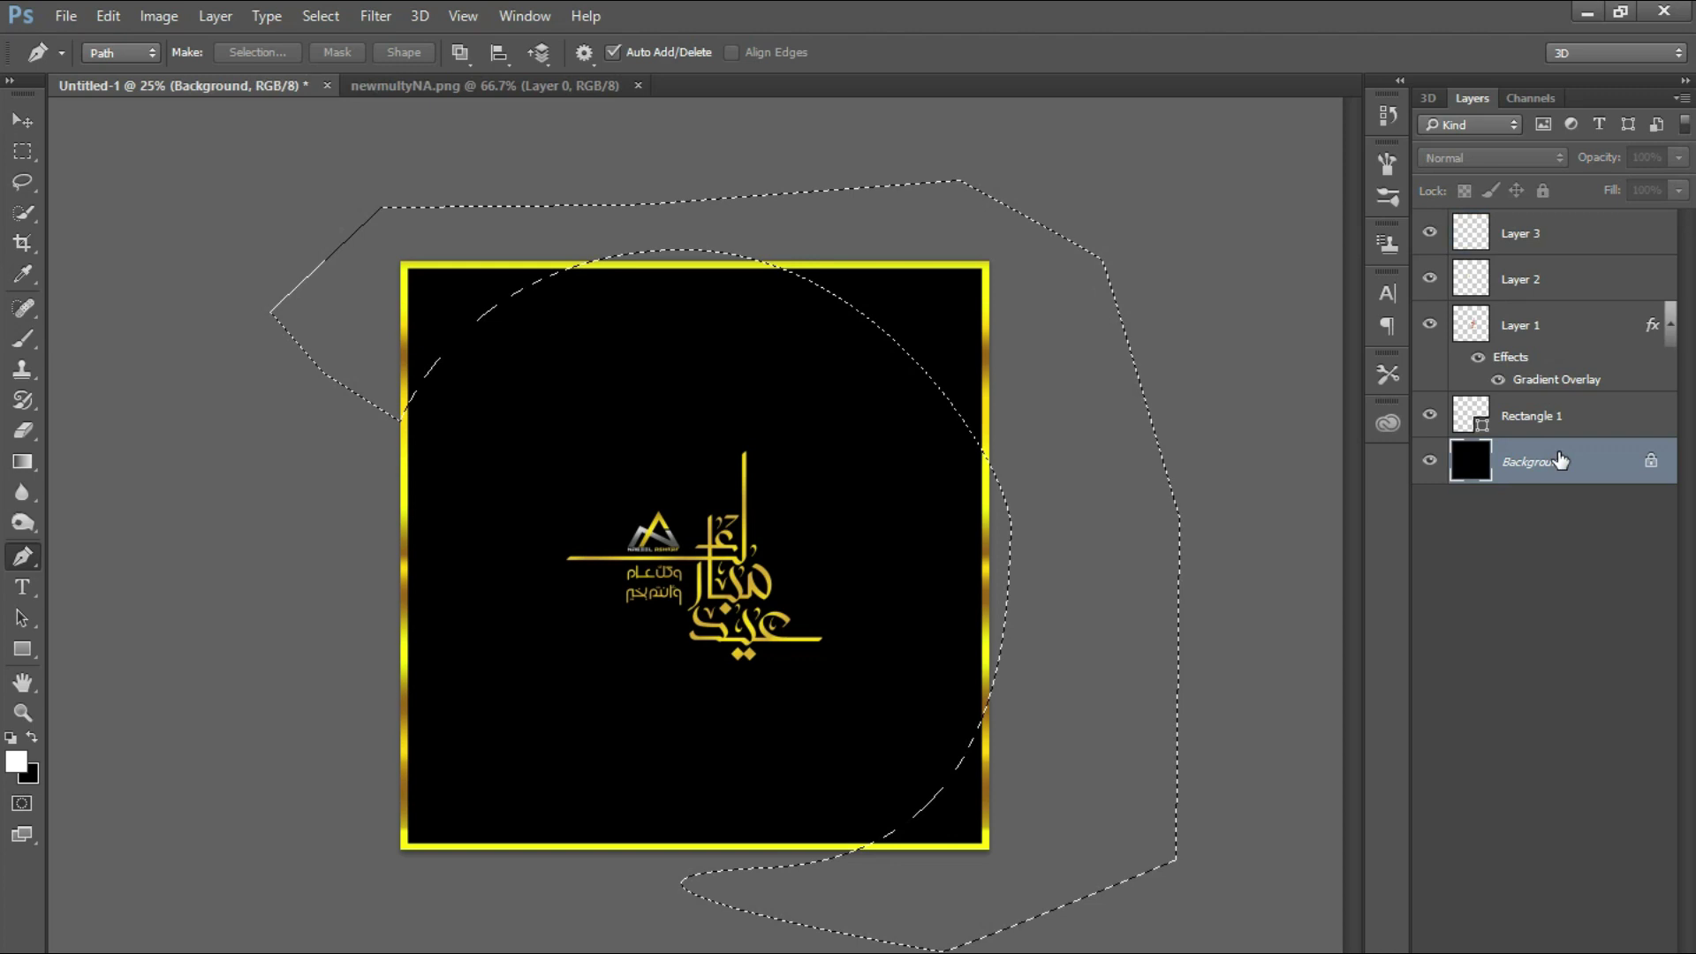
{"action": "key", "text": "ctrl+j"}
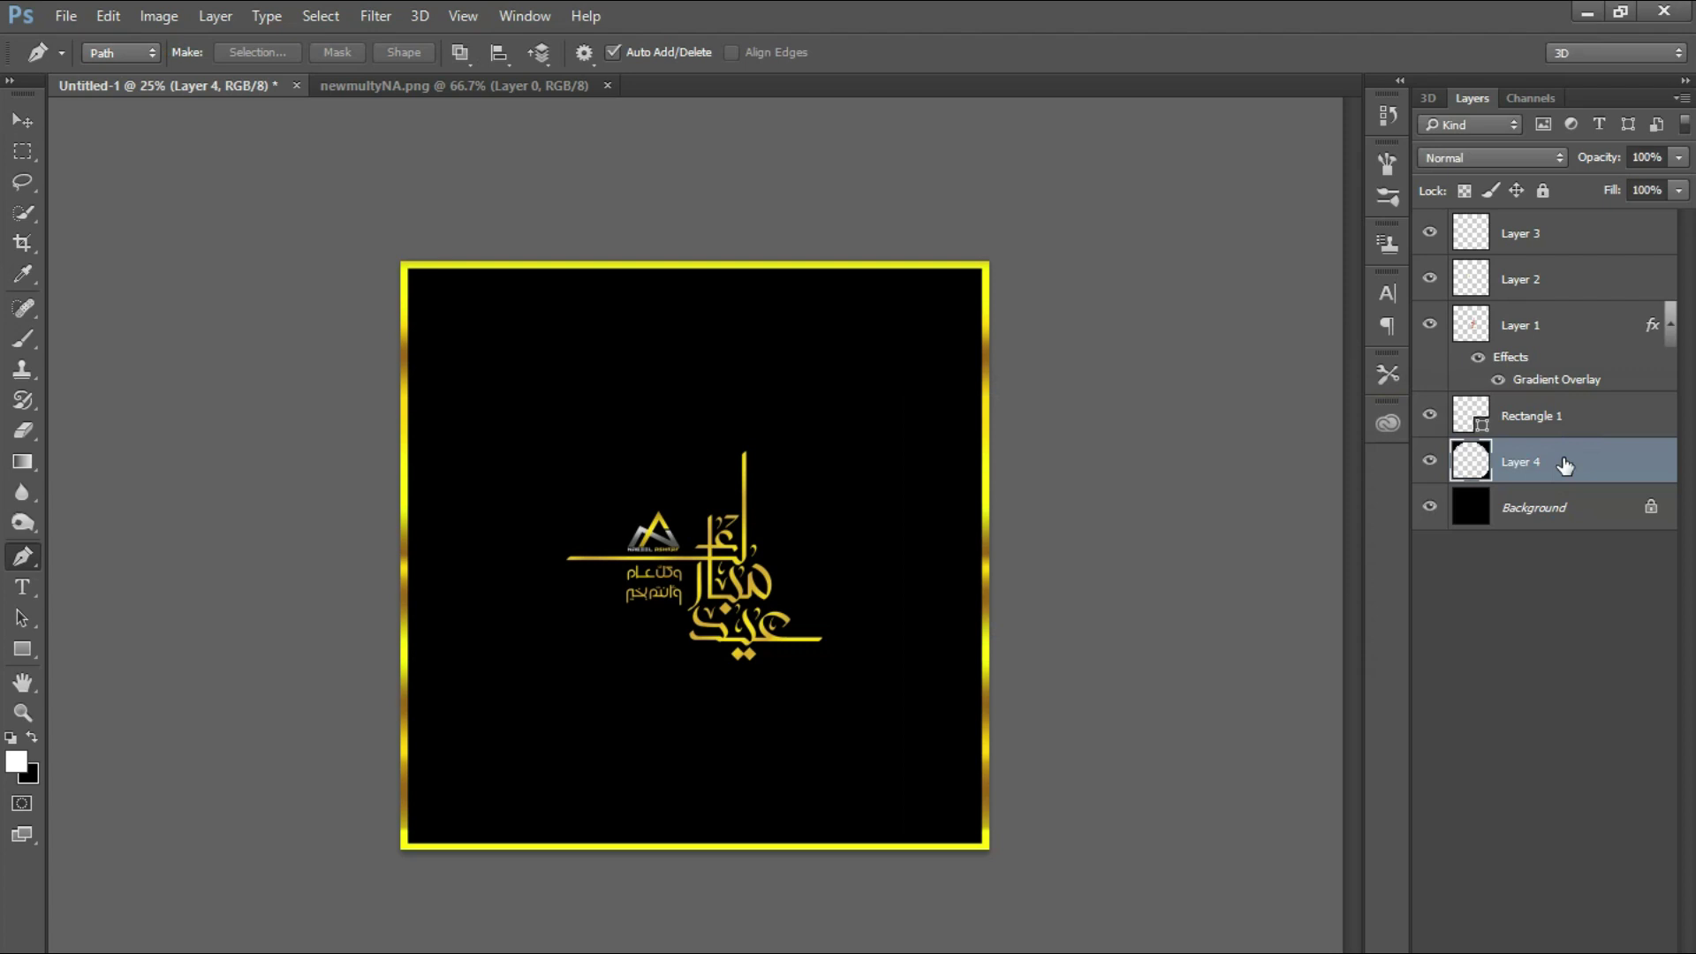
Give Layer 4 a gray-to-white Gradient Overlay at a 174° angle and 150% scale.
{"action": "double_click", "coordinate": [1564, 463]}
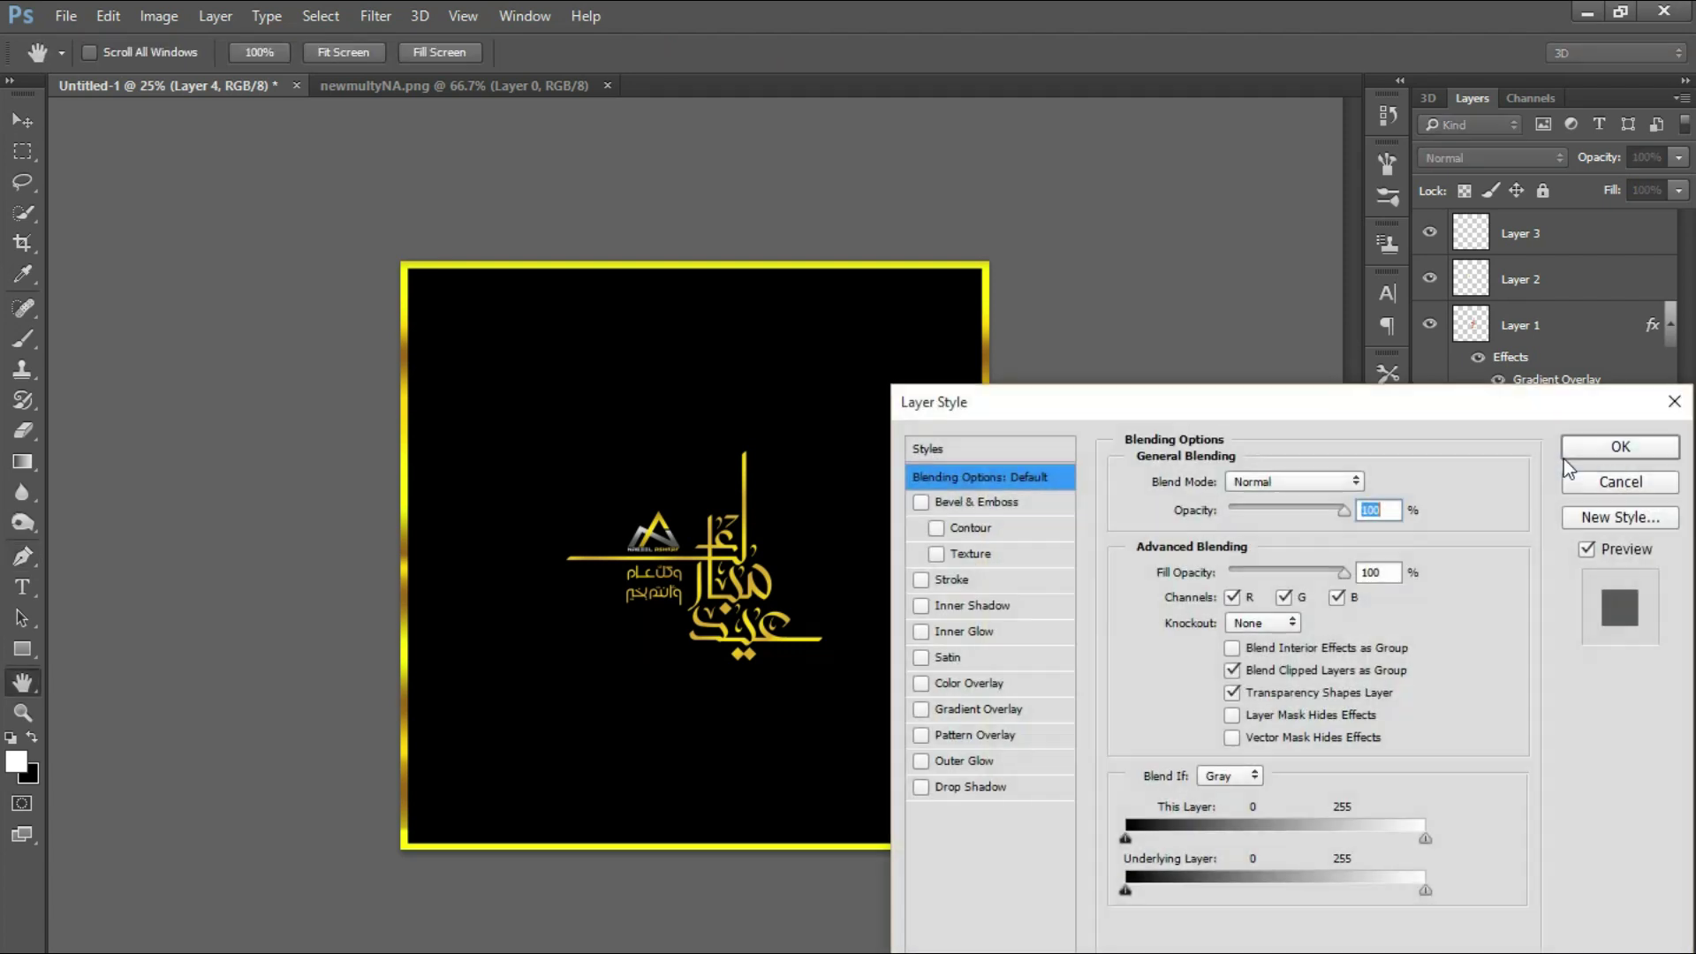
{"action": "left_click", "coordinate": [953, 709]}
{"action": "left_click", "coordinate": [1273, 539]}
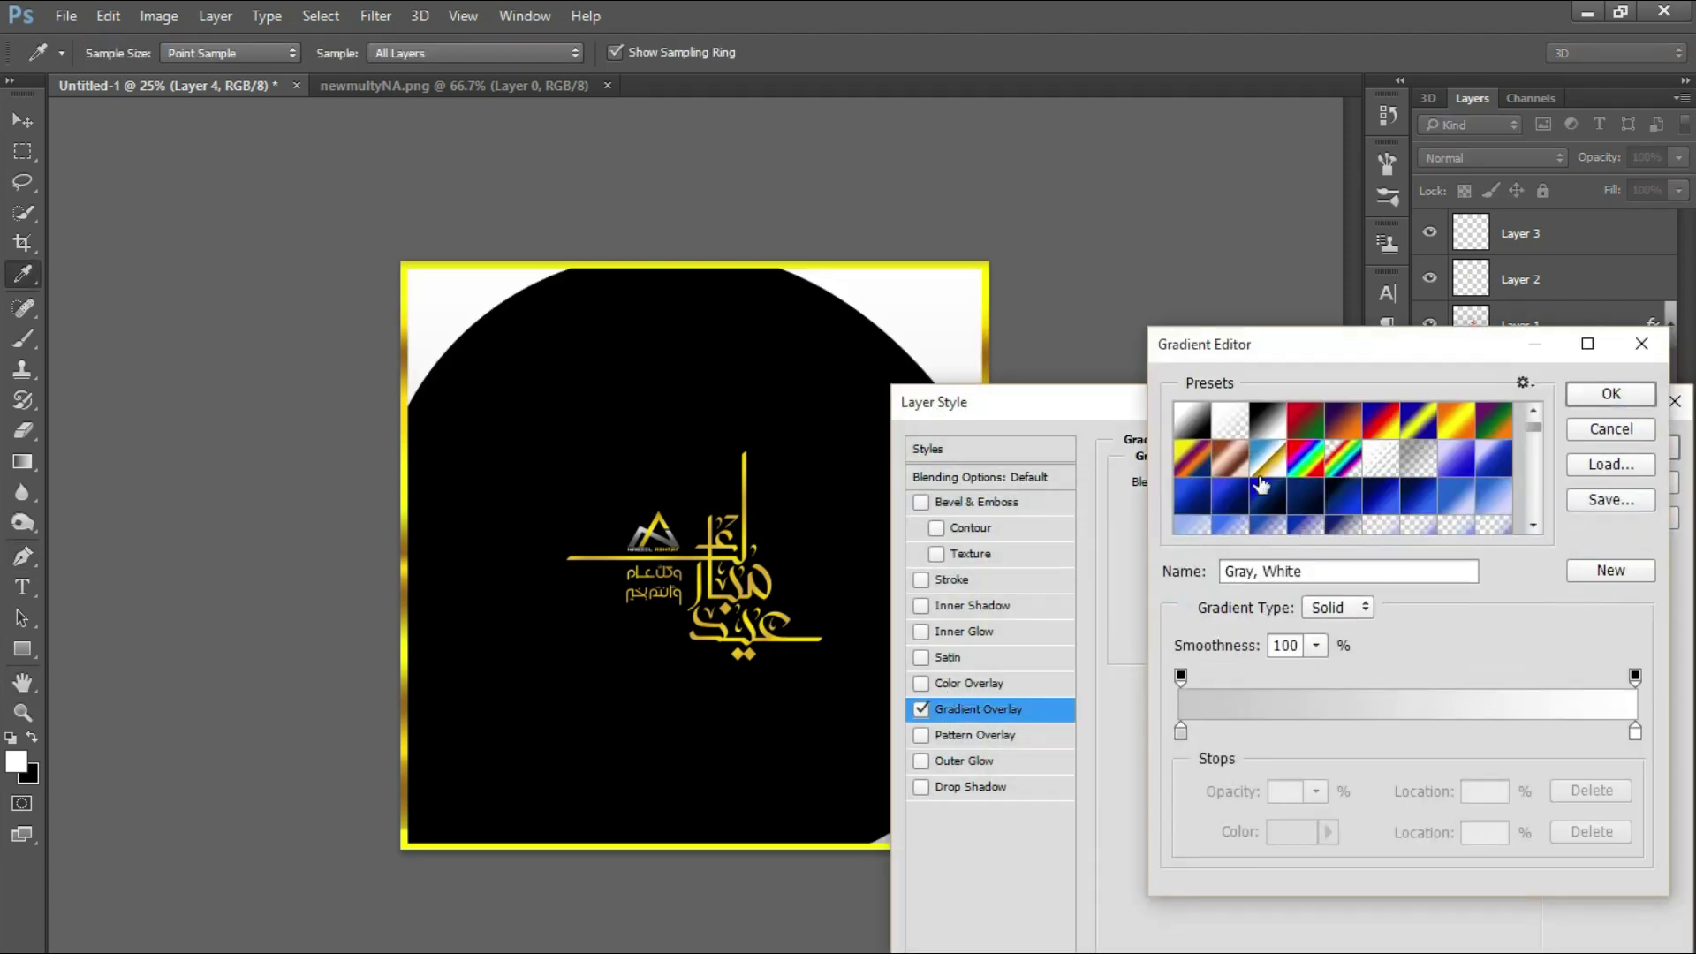
{"action": "scroll", "coordinate": [1351, 477], "scroll_direction": "down", "scroll_amount": 5}
{"action": "scroll", "coordinate": [1365, 484], "scroll_direction": "down", "scroll_amount": 5}
{"action": "scroll", "coordinate": [1378, 498], "scroll_direction": "down", "scroll_amount": 5}
{"action": "double_click", "coordinate": [1378, 498]}
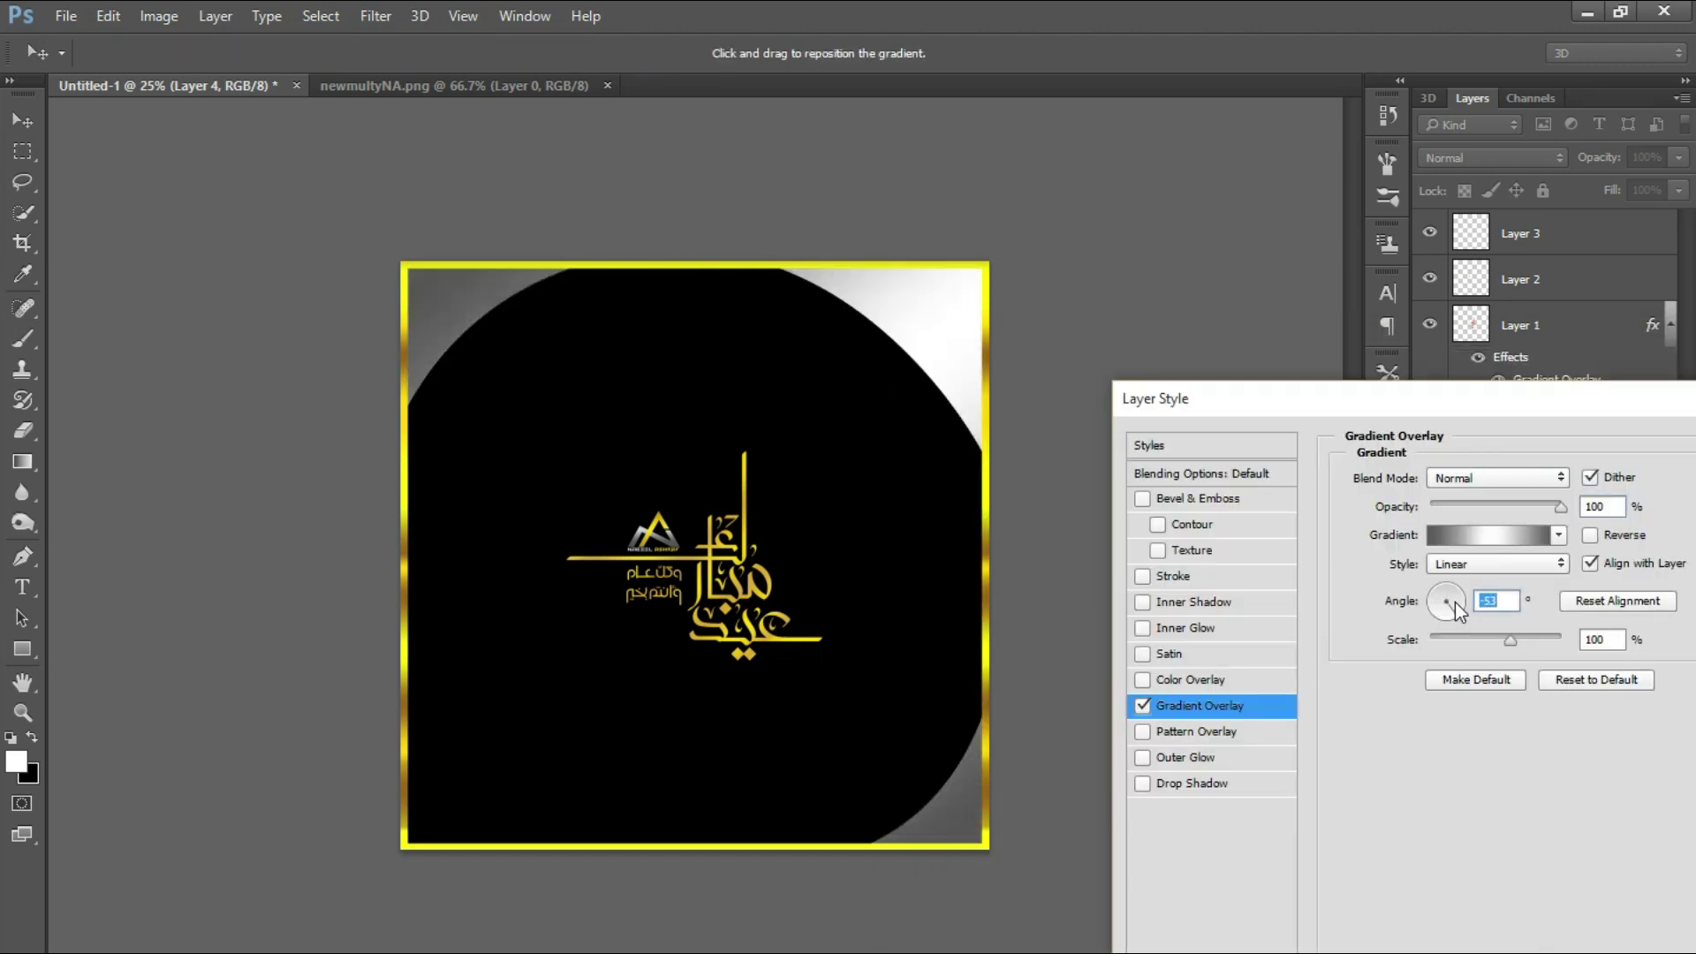
{"action": "mouse_move", "coordinate": [1456, 601]}
{"action": "left_mouse_down"}
{"action": "mouse_move", "coordinate": [1436, 603]}
{"action": "mouse_move", "coordinate": [1469, 643]}
{"action": "mouse_move", "coordinate": [1565, 642]}
{"action": "left_mouse_up"}
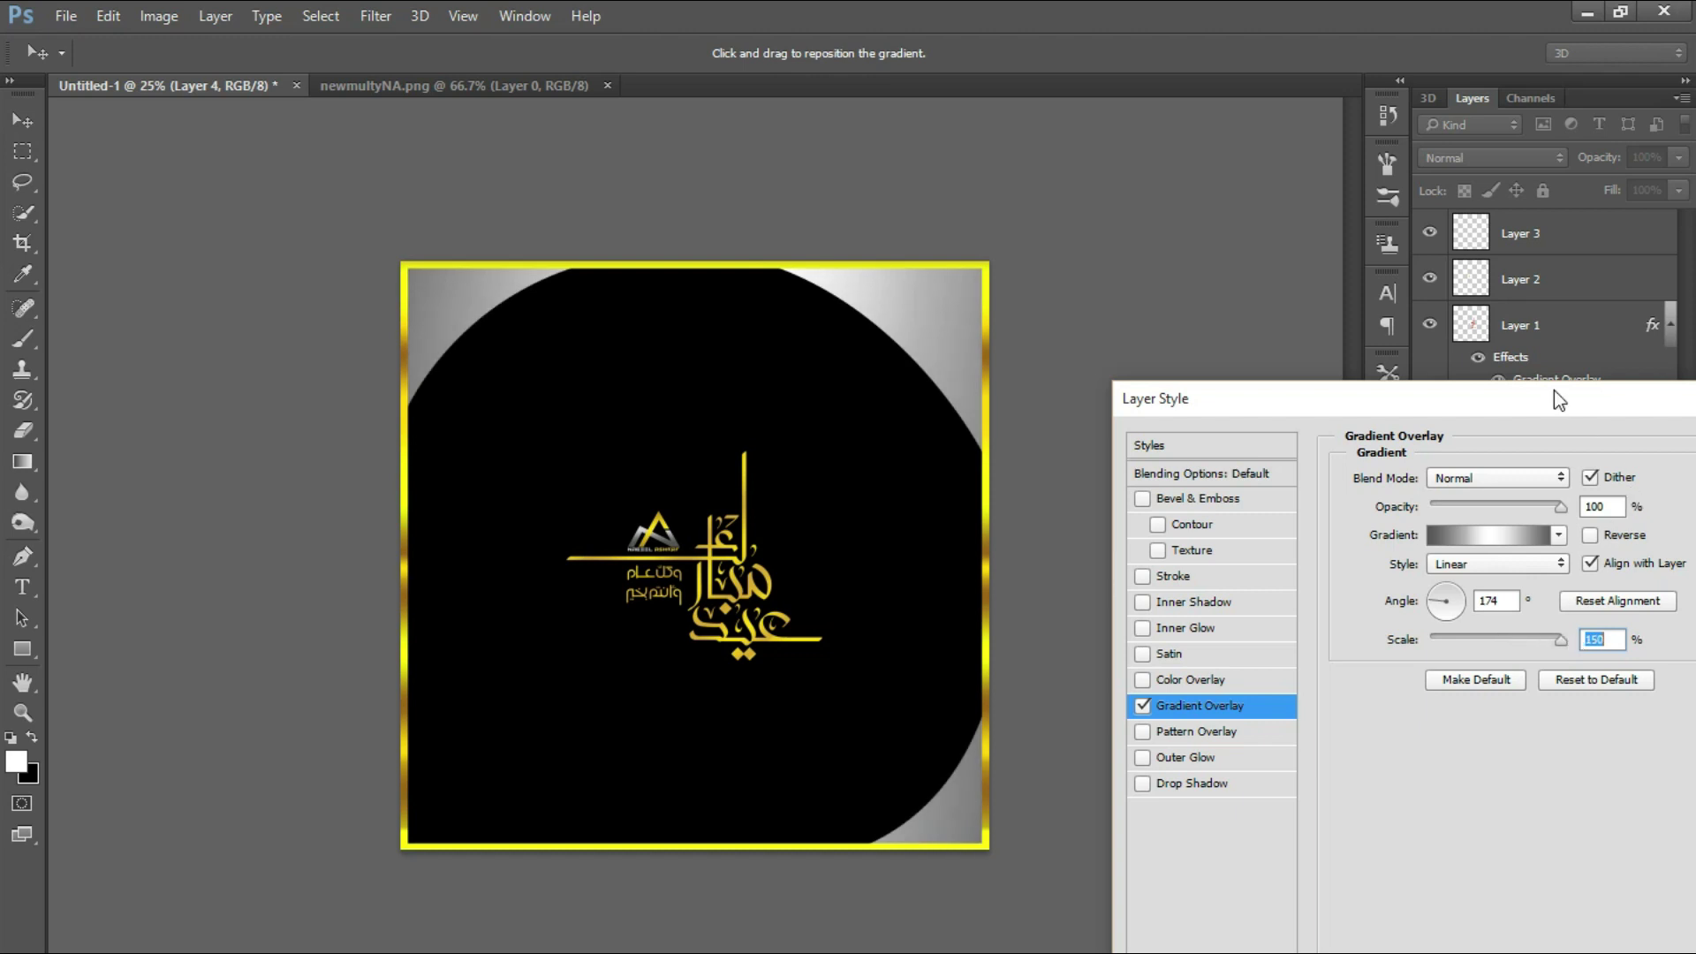
{"action": "left_click_drag", "start_coordinate": [1501, 411], "coordinate": [1575, 459]}
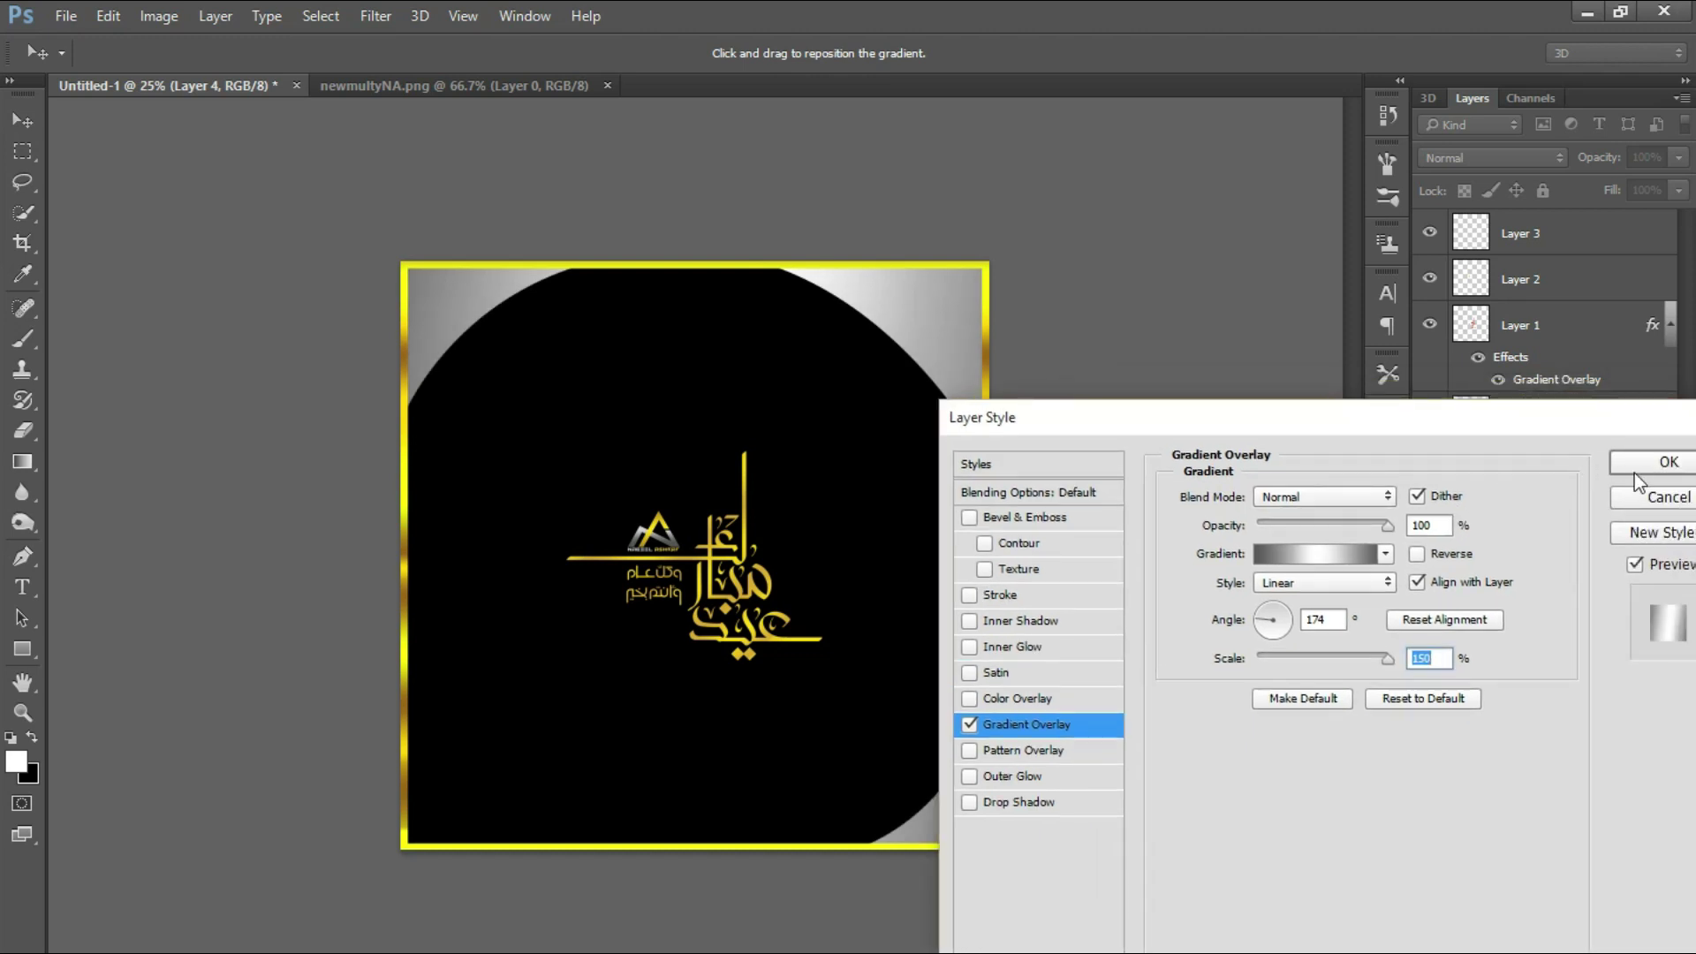